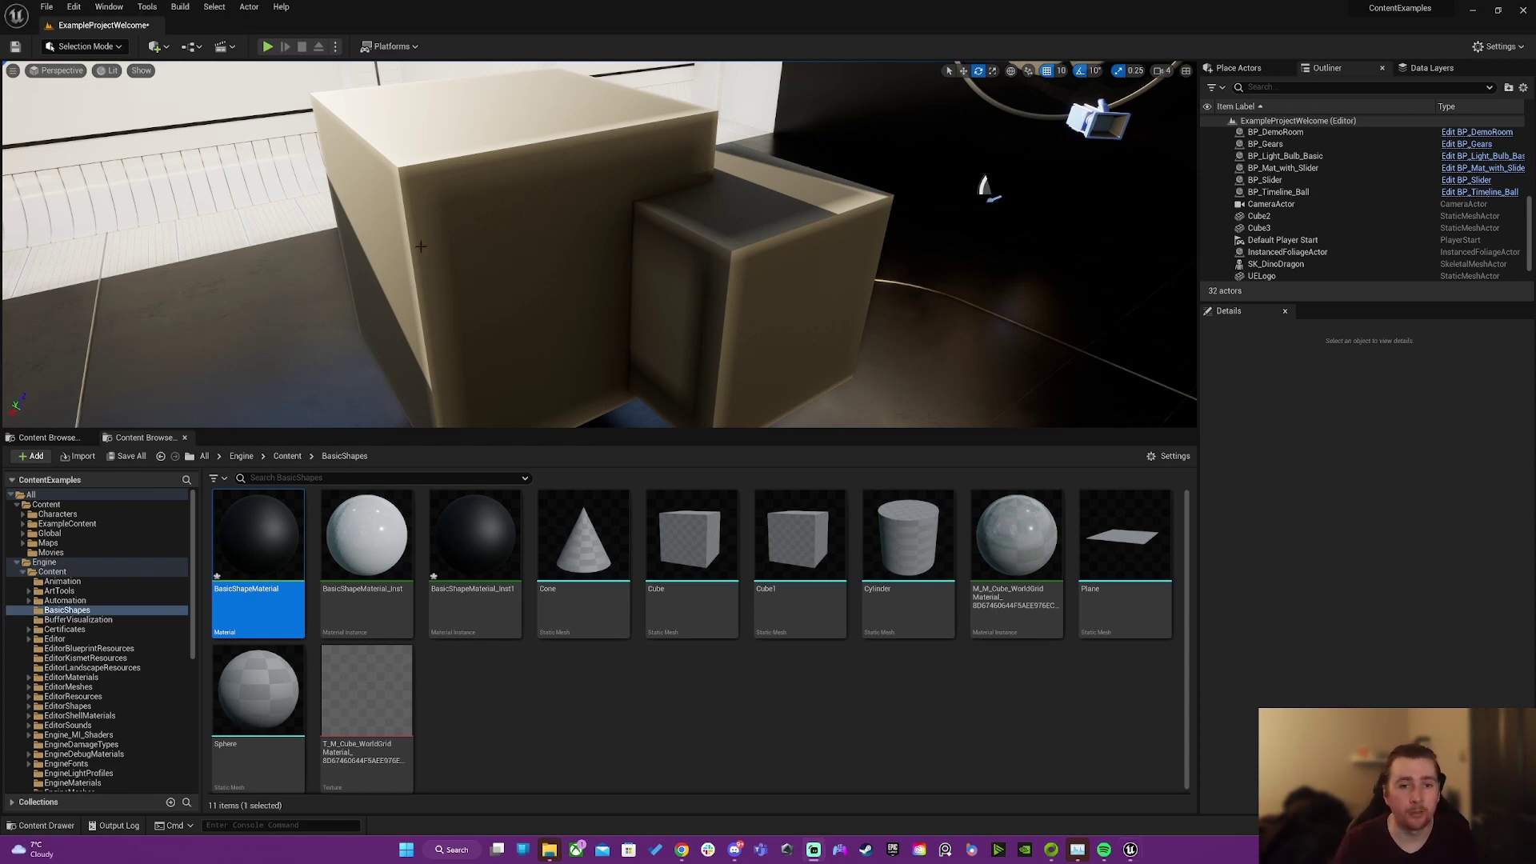
Step: Examine the demo room's wall section and the two intersecting cubes in the level
{"action": "right_click_drag", "start_coordinate": [421, 246], "coordinate": [416, 264]}
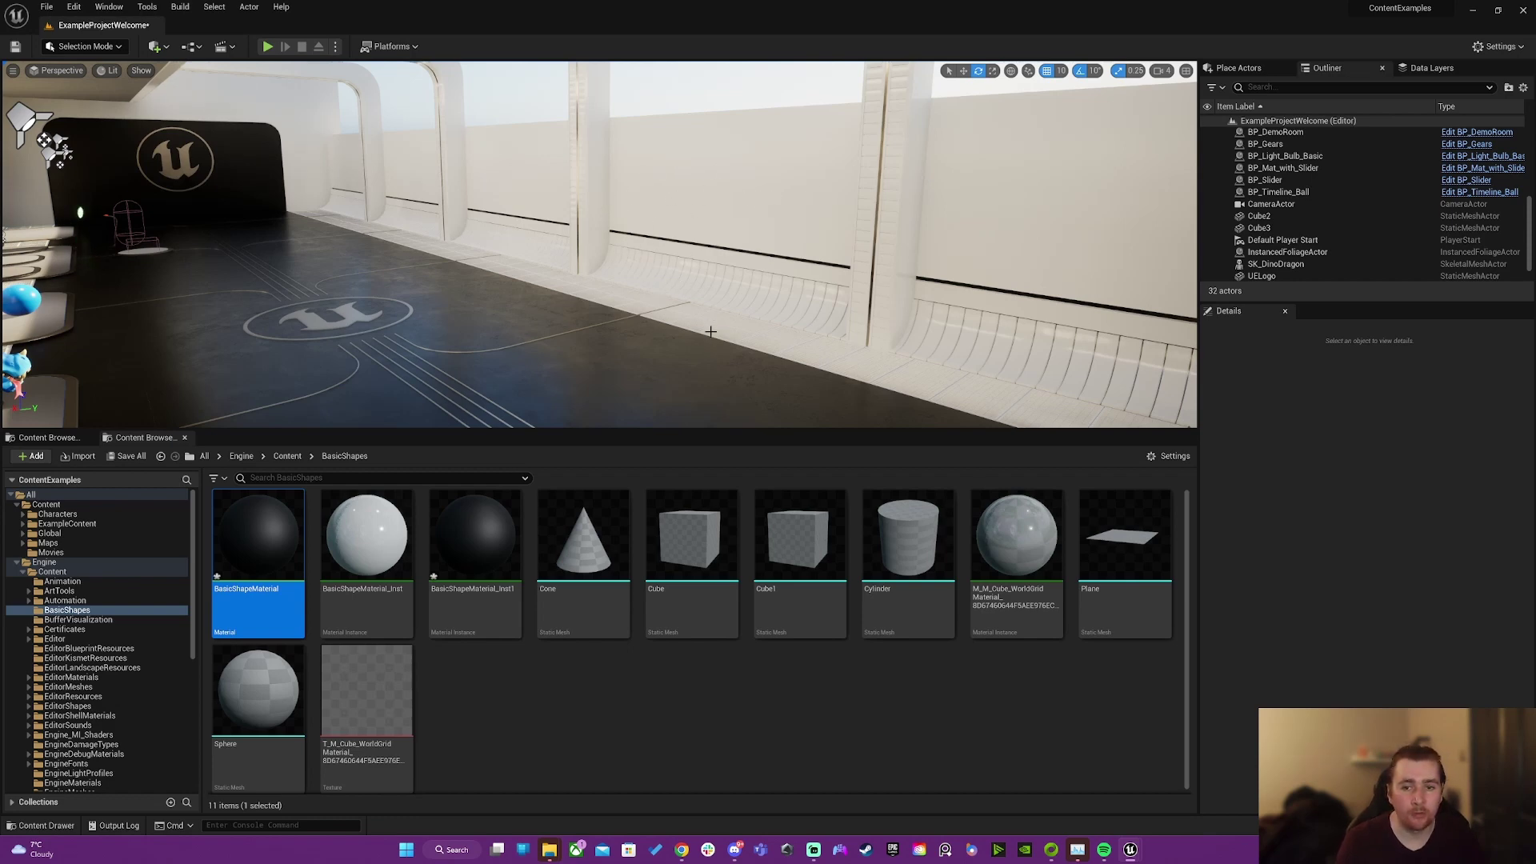
{"action": "left_click", "coordinate": [669, 286]}
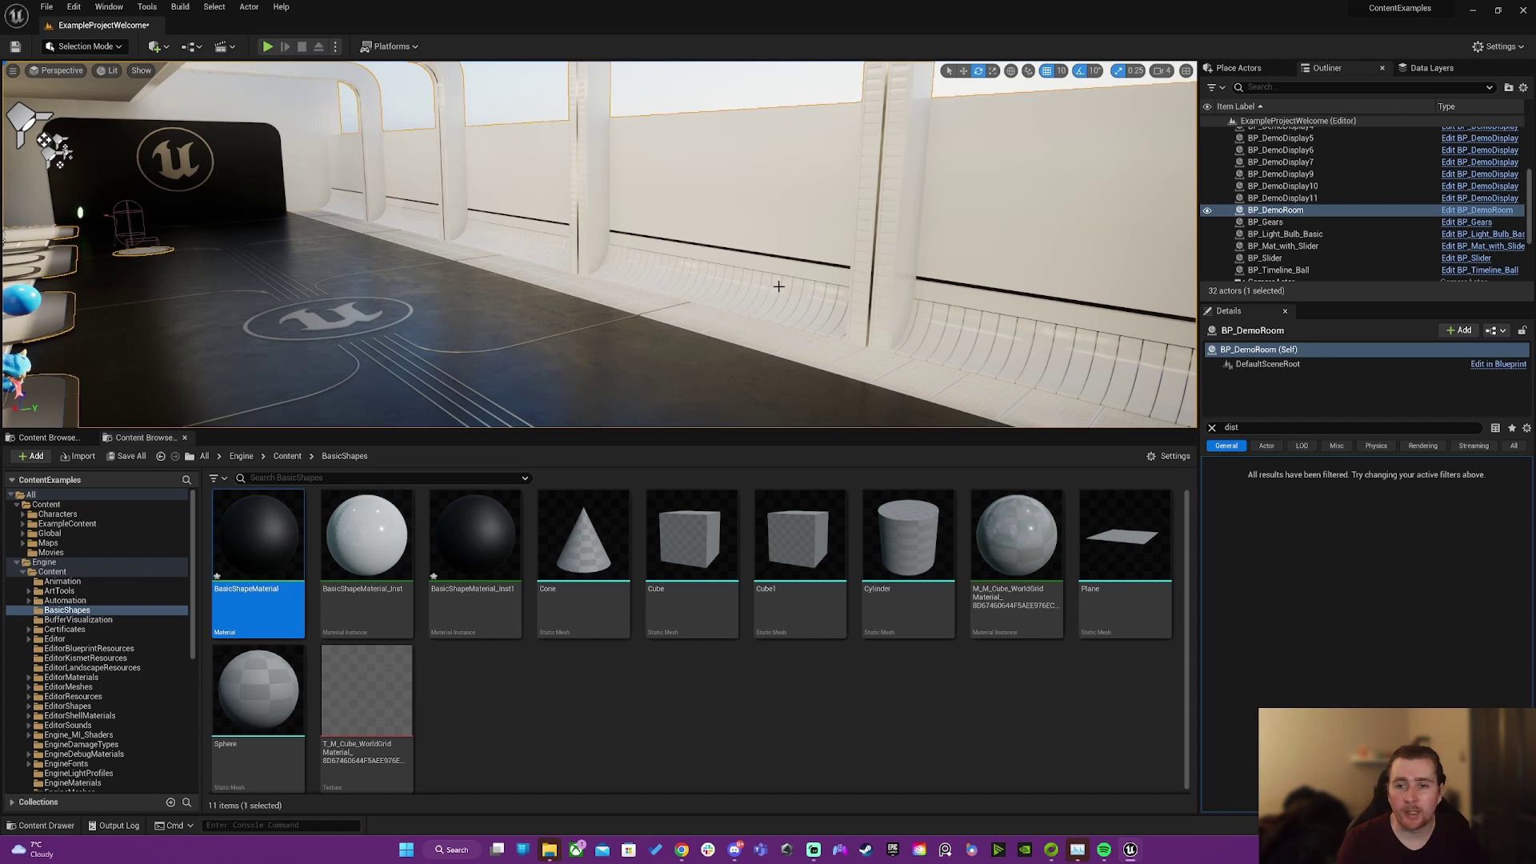
{"action": "right_click_drag", "start_coordinate": [758, 260], "coordinate": [848, 232]}
{"action": "right_click_drag", "start_coordinate": [704, 256], "coordinate": [486, 288]}
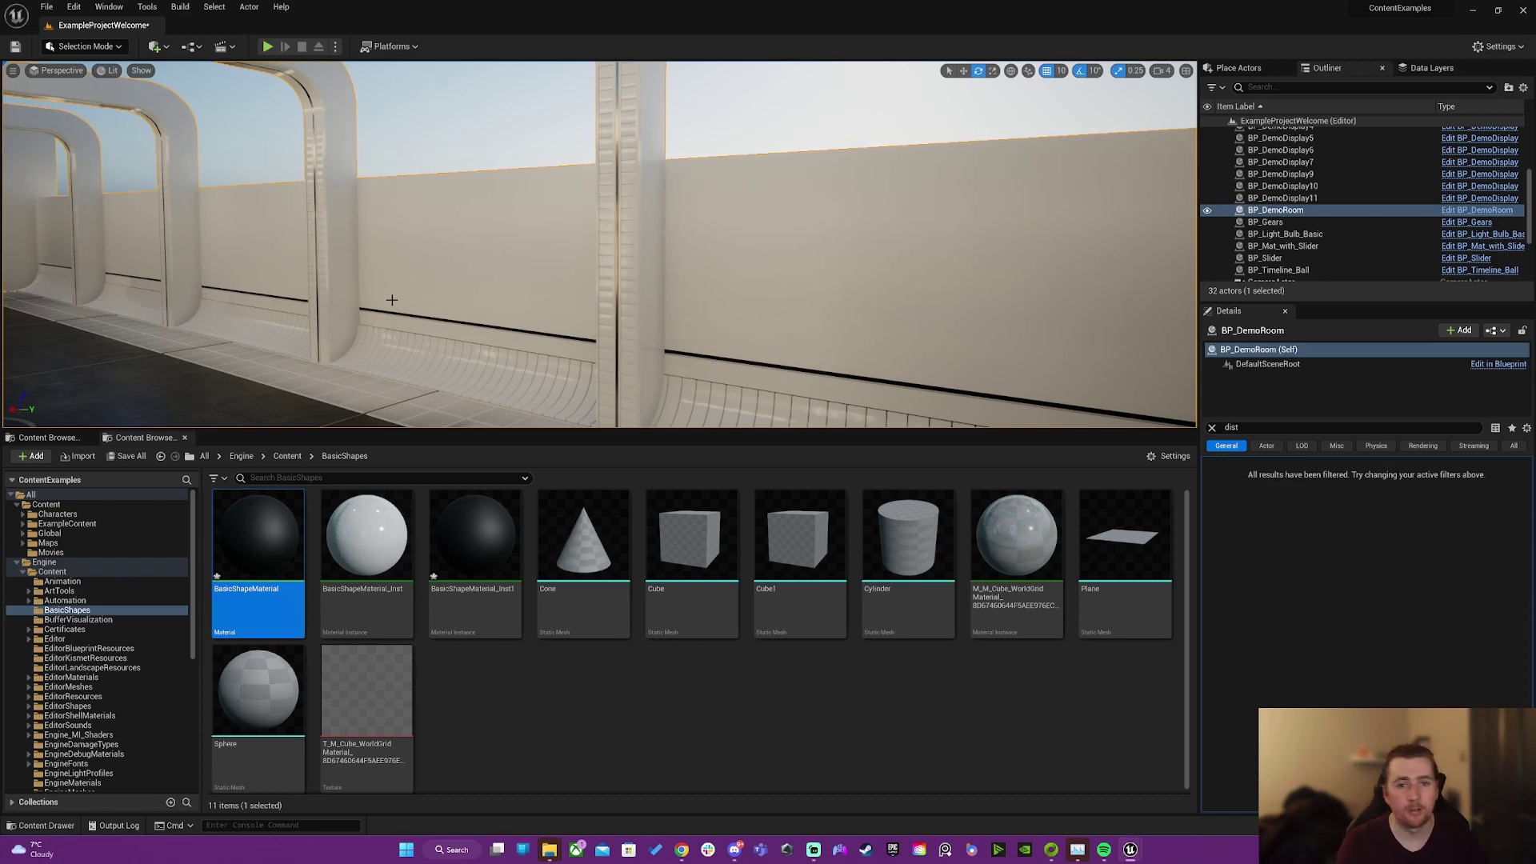
{"action": "left_click", "coordinate": [362, 278]}
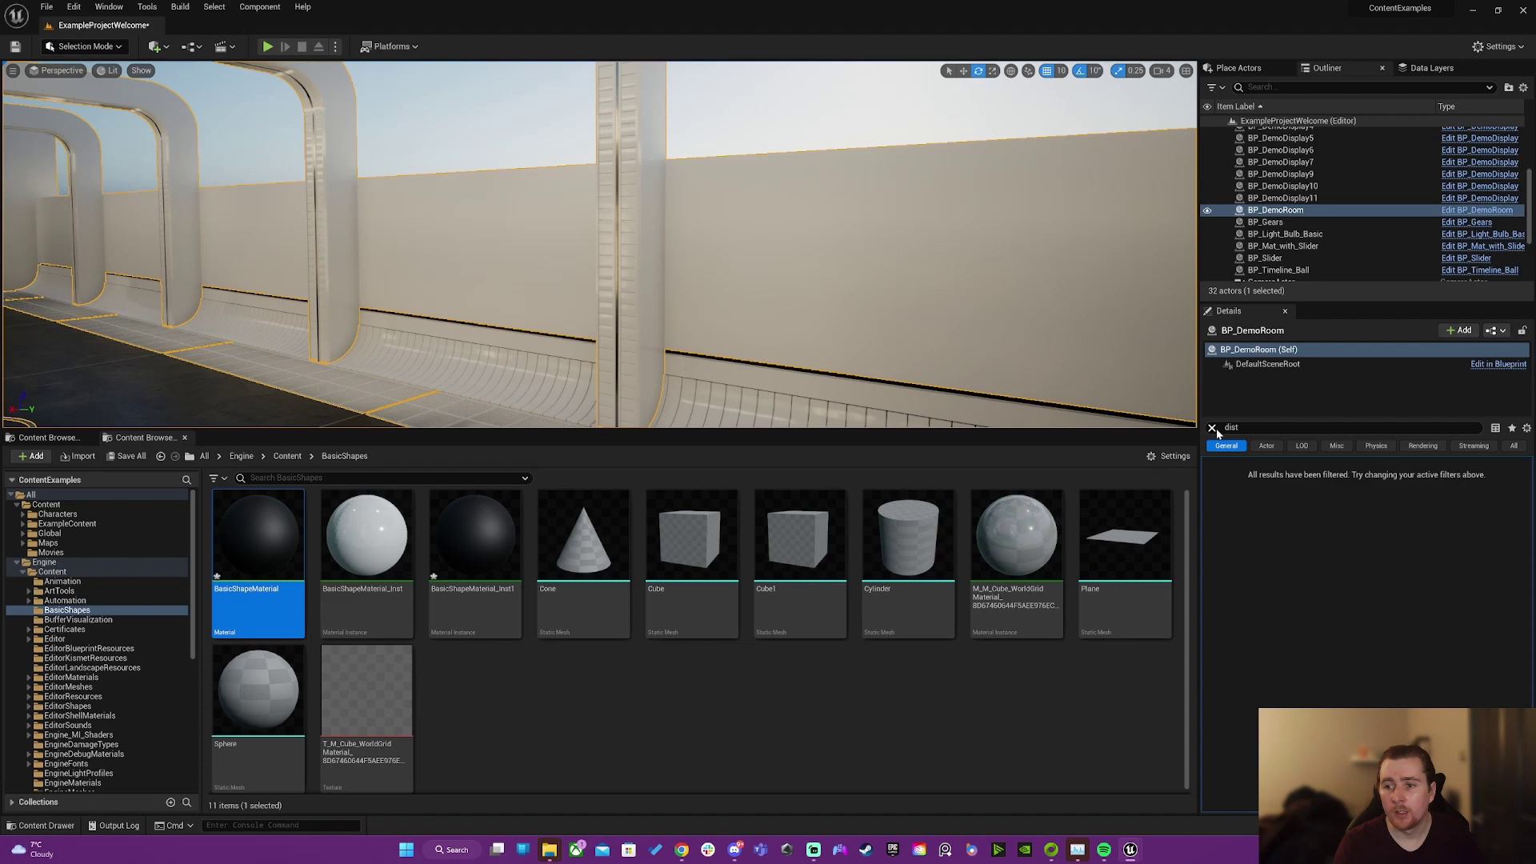
{"action": "key", "text": "f"}
{"action": "right_click_drag", "start_coordinate": [362, 279], "coordinate": [360, 340]}
{"action": "right_click_drag", "start_coordinate": [542, 272], "coordinate": [542, 272]}
{"action": "key", "text": "Escape"}
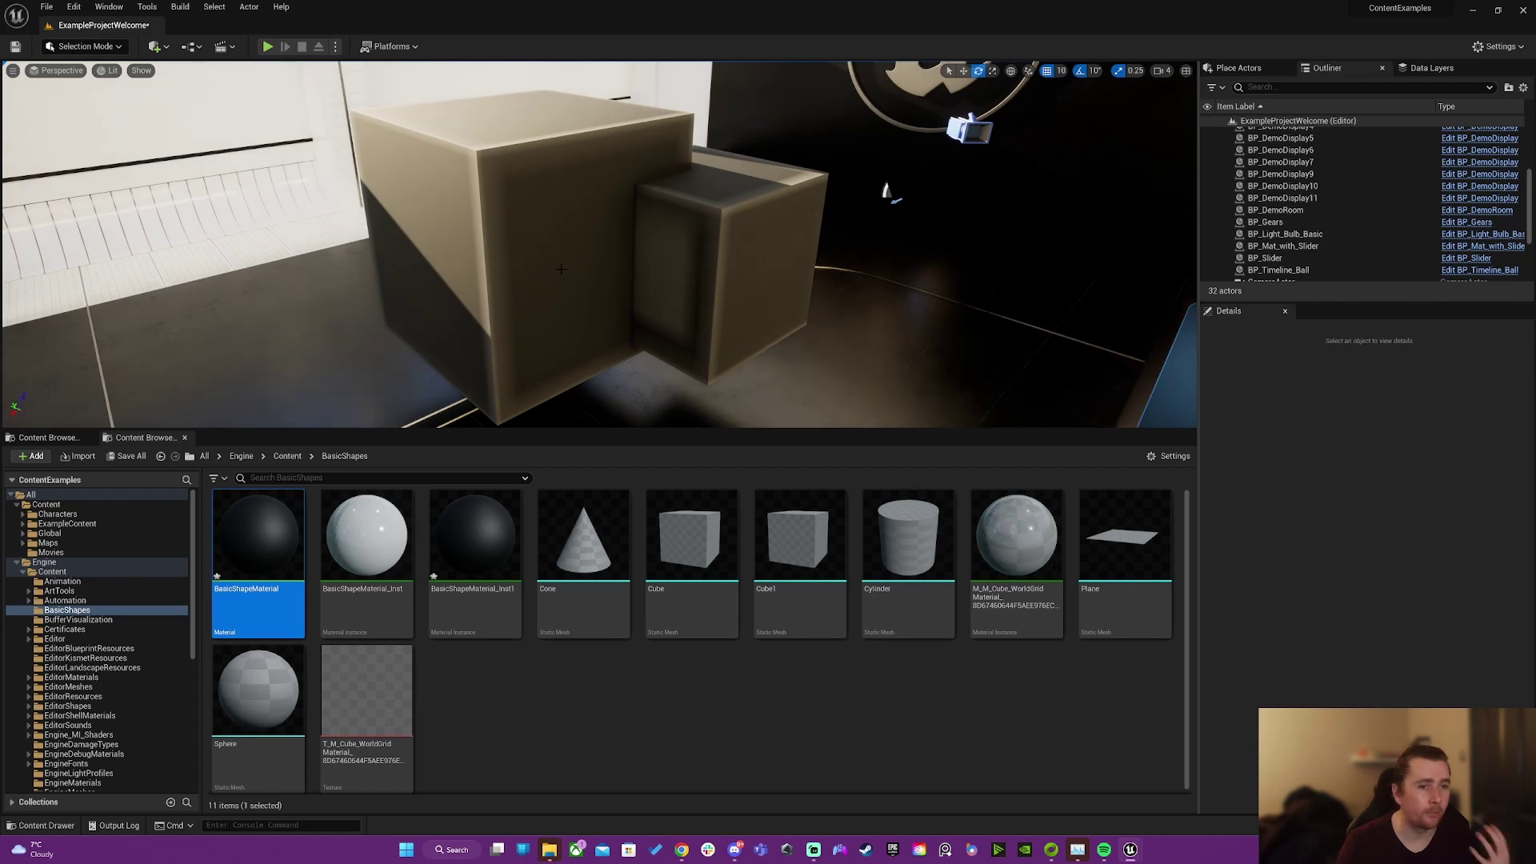
Step: Open BasicShapeMaterial and examine its DistanceToNearestSurface, Param and Divide nodes, comparing them with the cubes in the level
{"action": "left_click", "coordinate": [637, 220]}
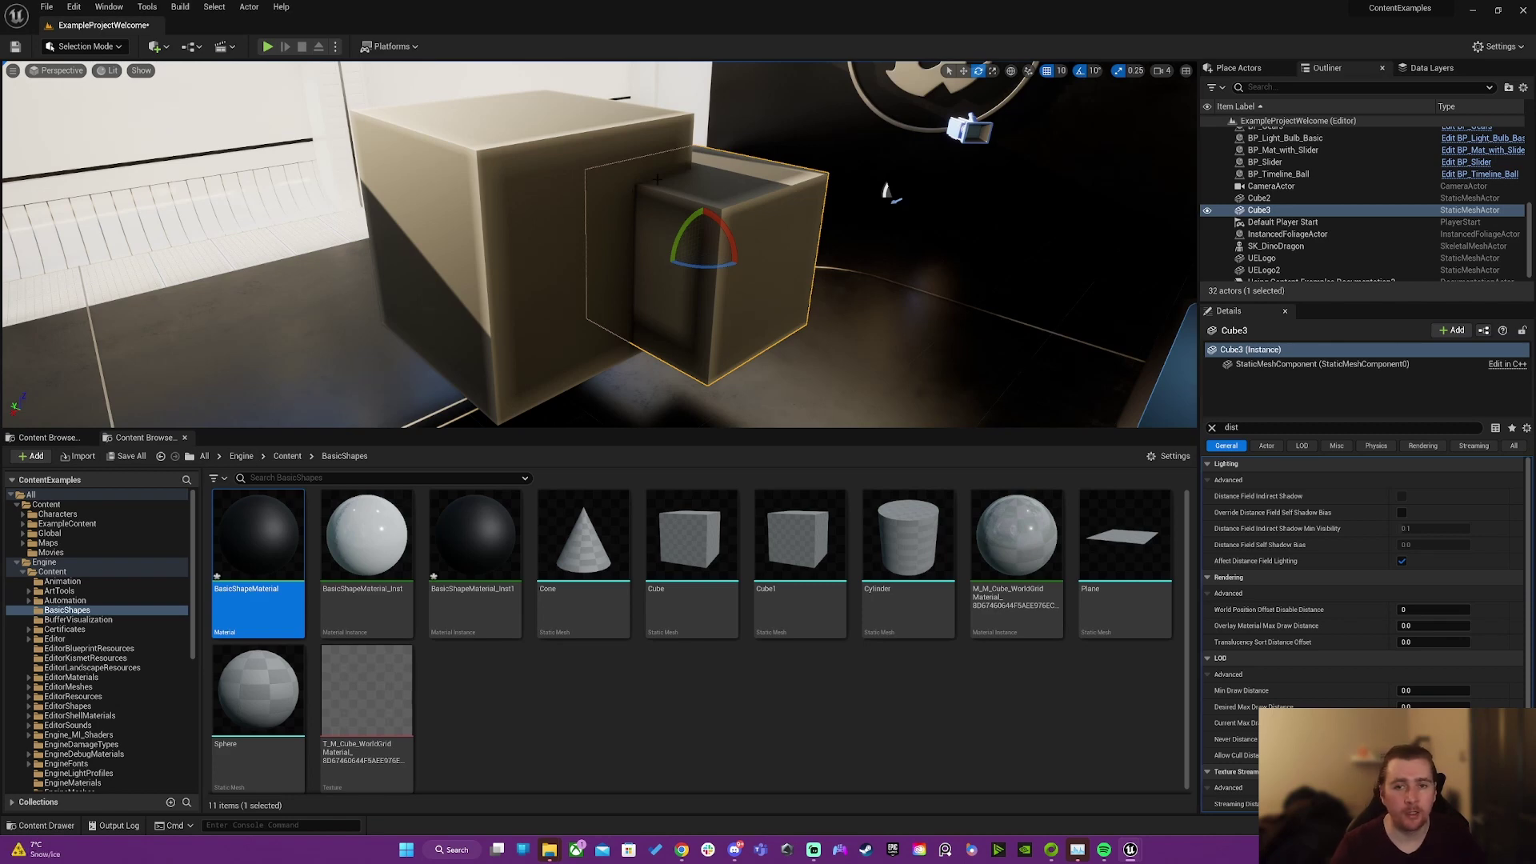
{"action": "double_click", "coordinate": [262, 551]}
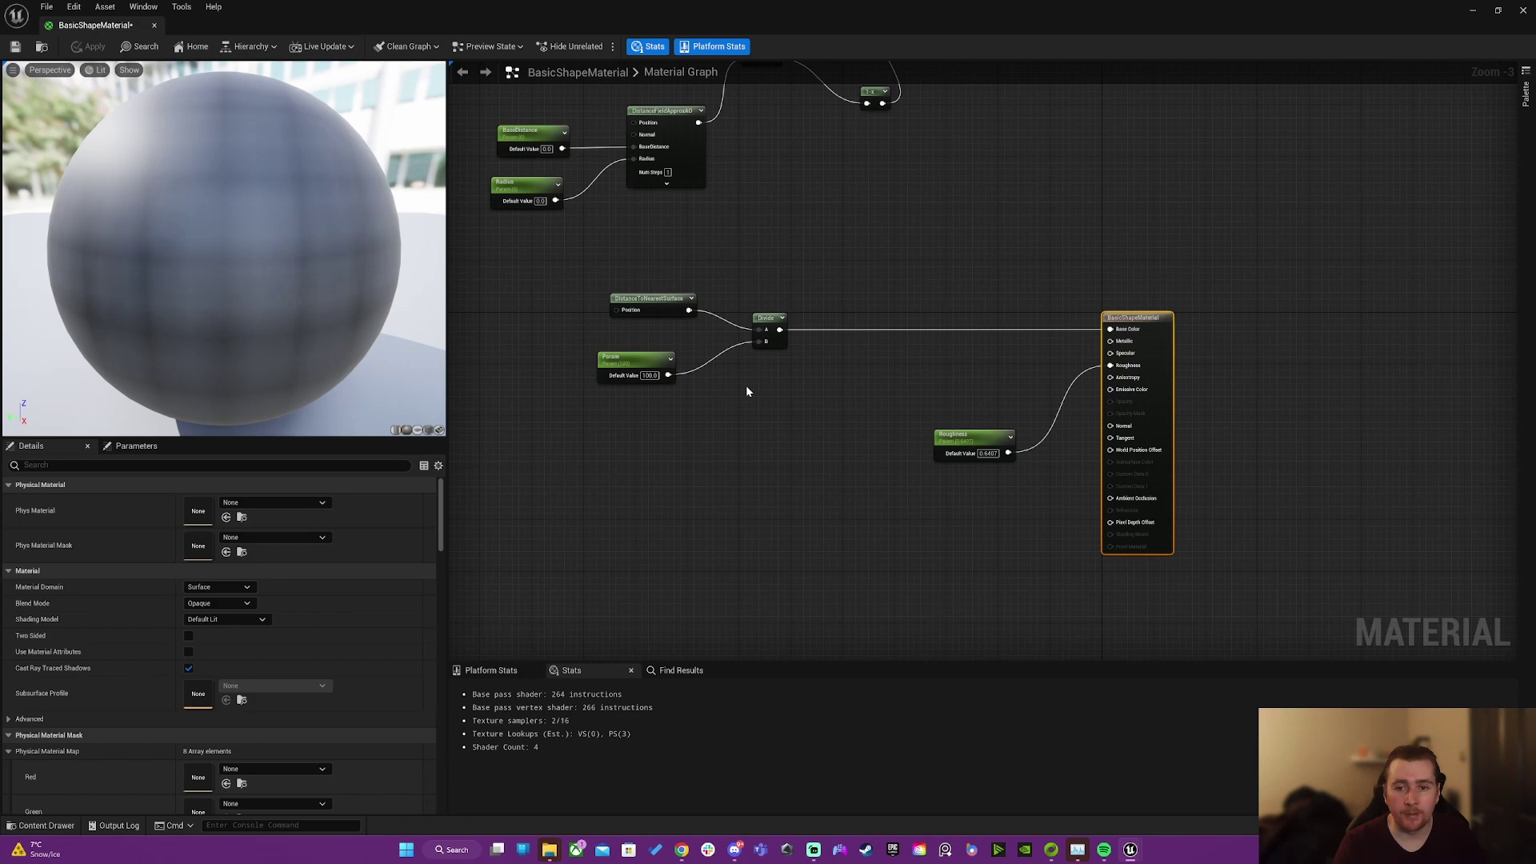
{"action": "left_click_drag", "start_coordinate": [582, 282], "coordinate": [816, 363]}
{"action": "scroll", "coordinate": [679, 333], "scroll_direction": "up", "scroll_amount": 3}
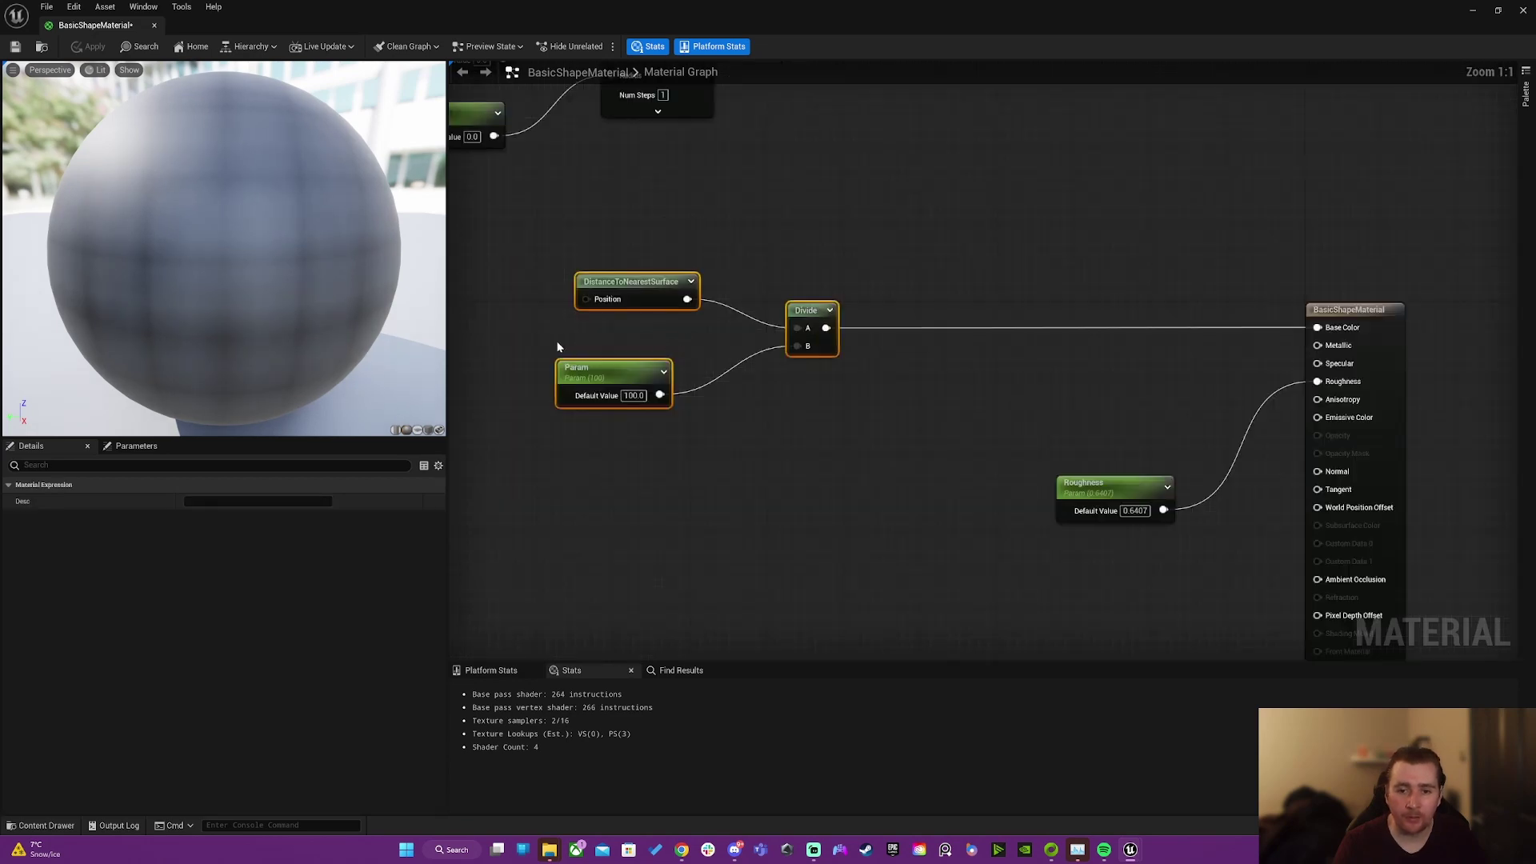
{"action": "right_click_drag", "start_coordinate": [804, 375], "coordinate": [808, 325]}
{"action": "left_click_drag", "start_coordinate": [520, 286], "coordinate": [883, 359]}
{"action": "left_click", "coordinate": [999, 193]}
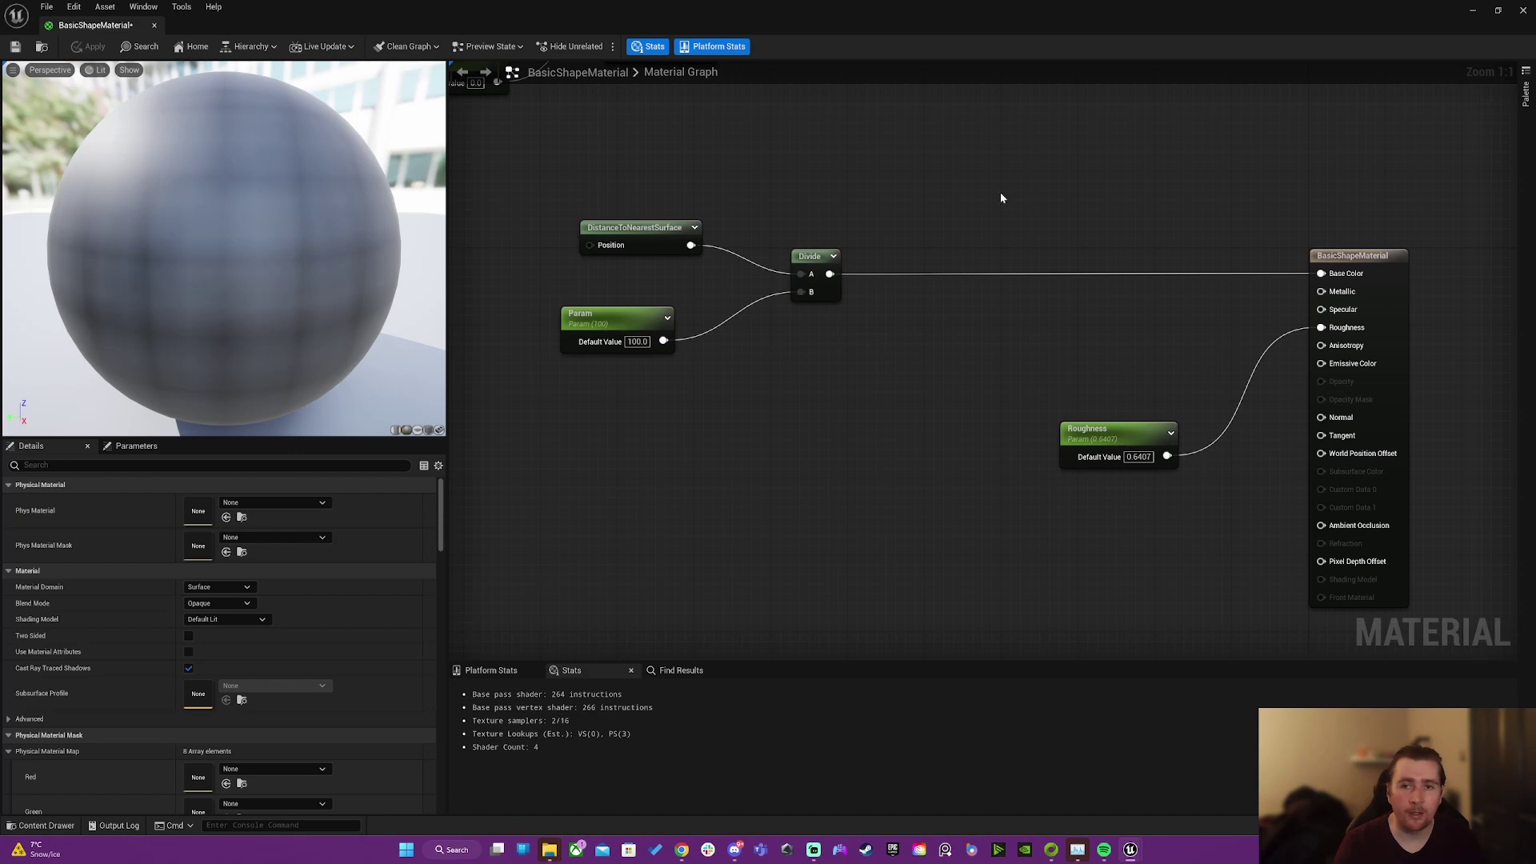
{"action": "left_click", "coordinate": [1472, 11]}
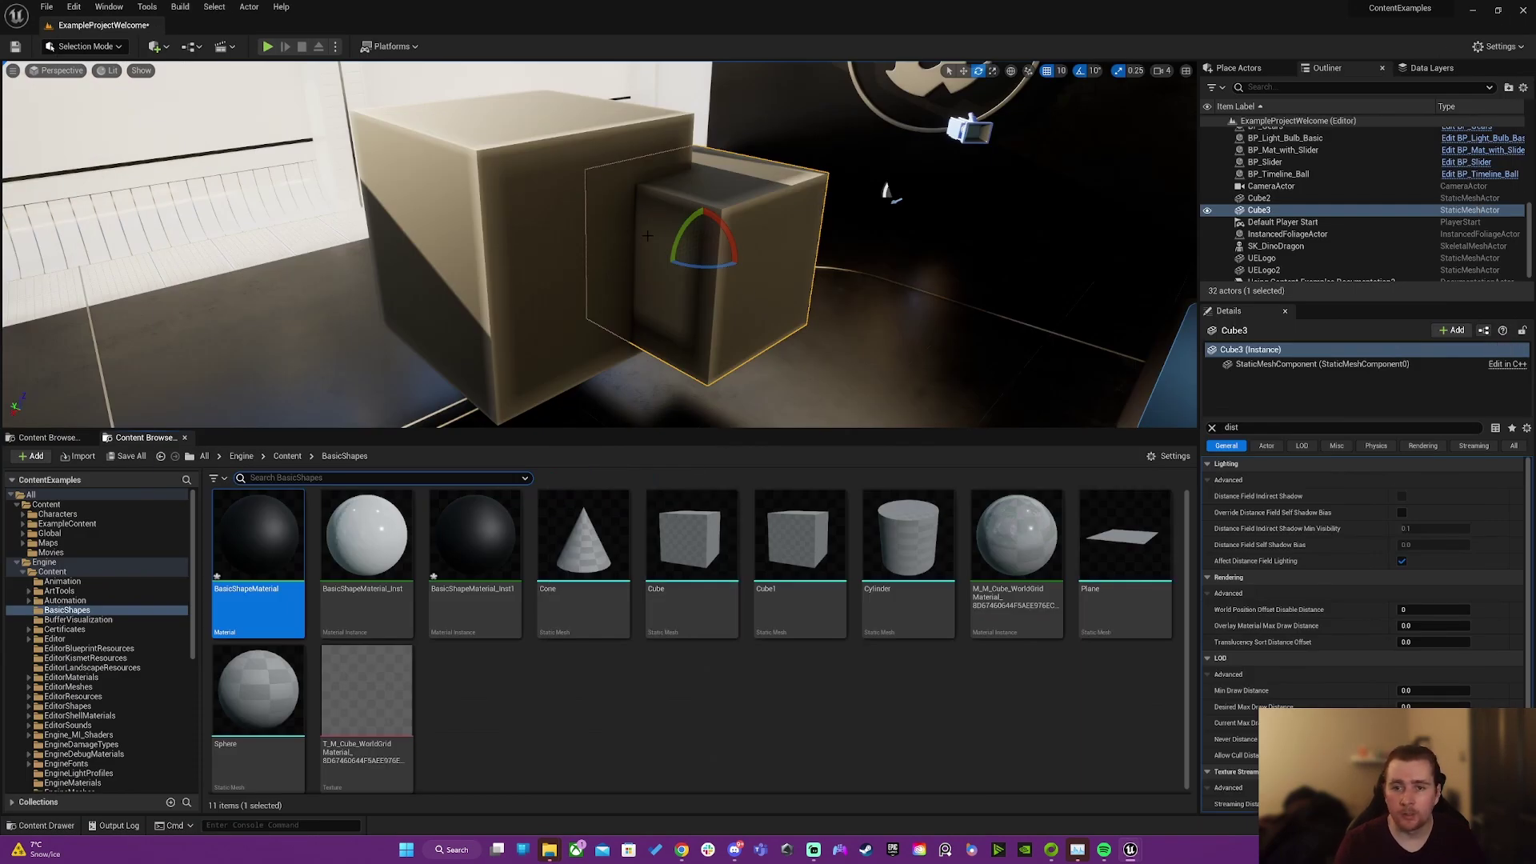
Step: Turn off Affect Distance Field Lighting for the smaller cube, Cube3, and inspect where the cubes intersect
{"action": "mouse_move", "coordinate": [716, 220]}
{"action": "right_mouse_down"}
{"action": "mouse_move", "coordinate": [672, 180]}
{"action": "mouse_move", "coordinate": [691, 222]}
{"action": "right_mouse_up"}
{"action": "key", "text": "w"}
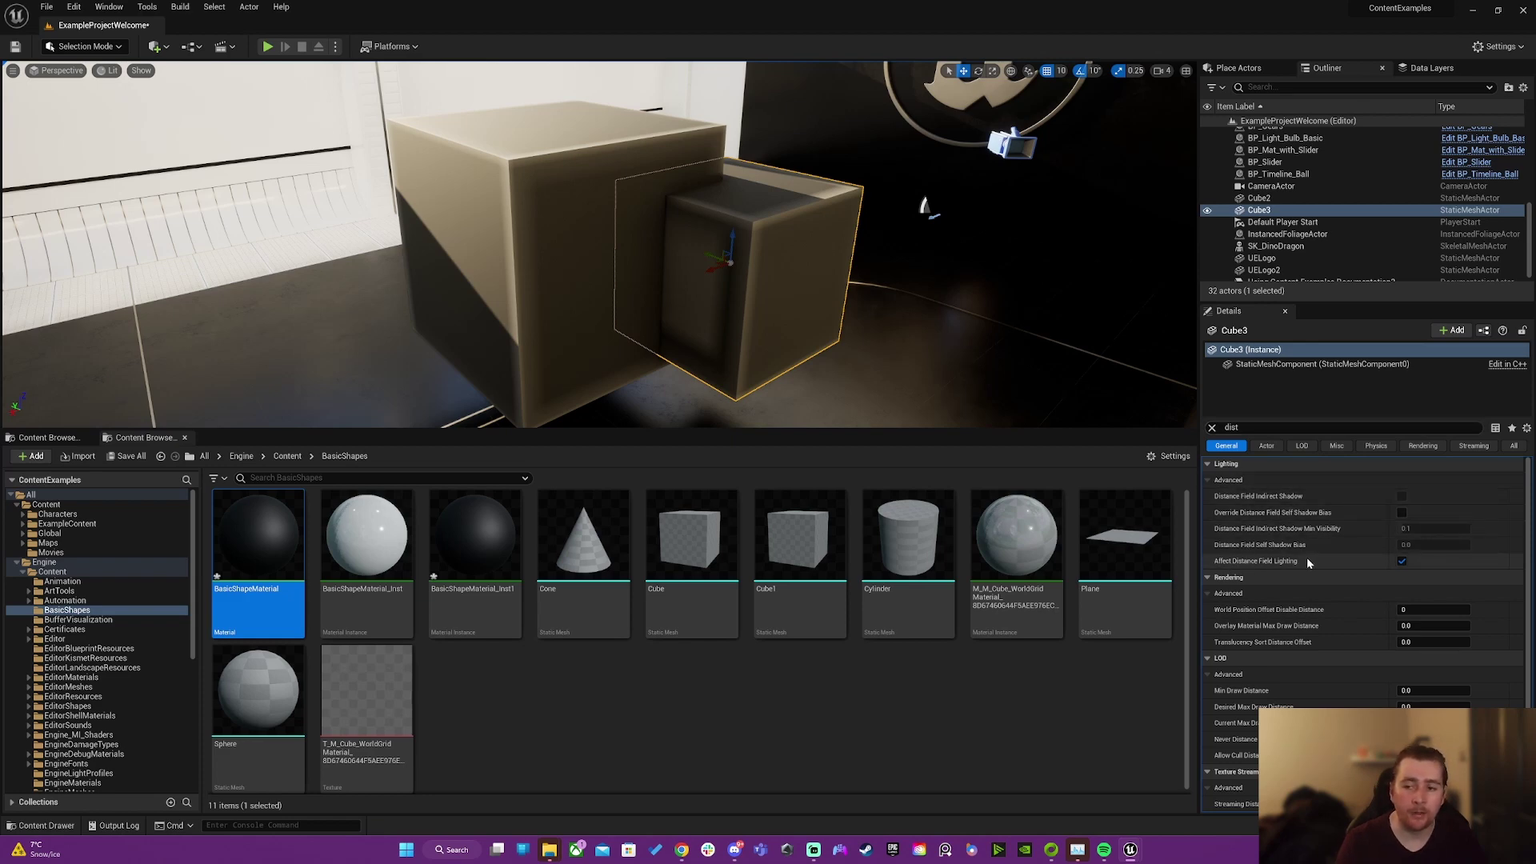
{"action": "left_click", "coordinate": [1401, 560]}
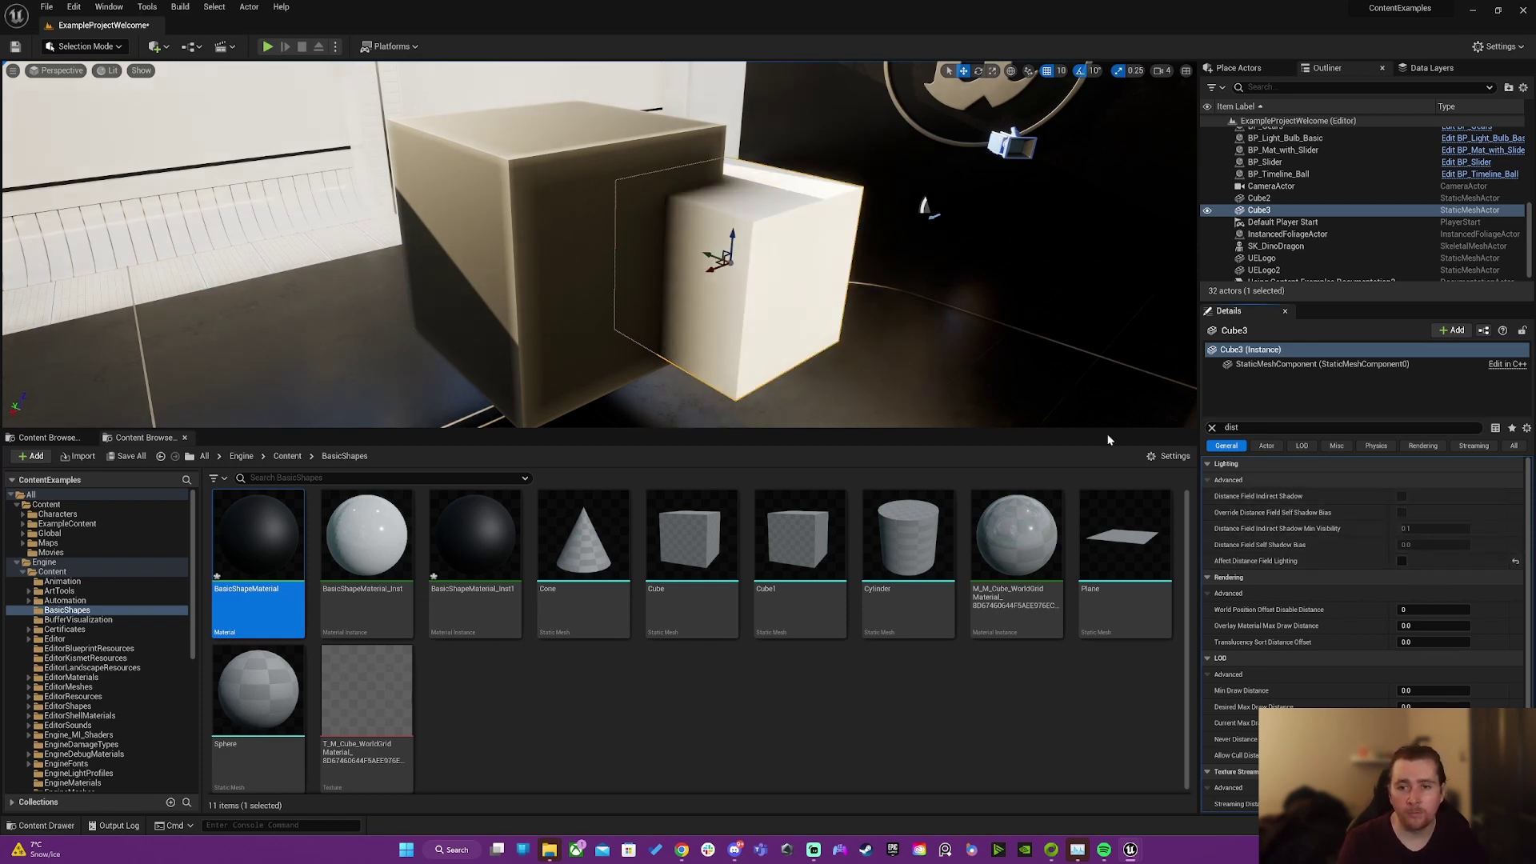
{"action": "right_click_drag", "start_coordinate": [600, 244], "coordinate": [566, 263]}
{"action": "right_click_drag", "start_coordinate": [676, 262], "coordinate": [676, 262]}
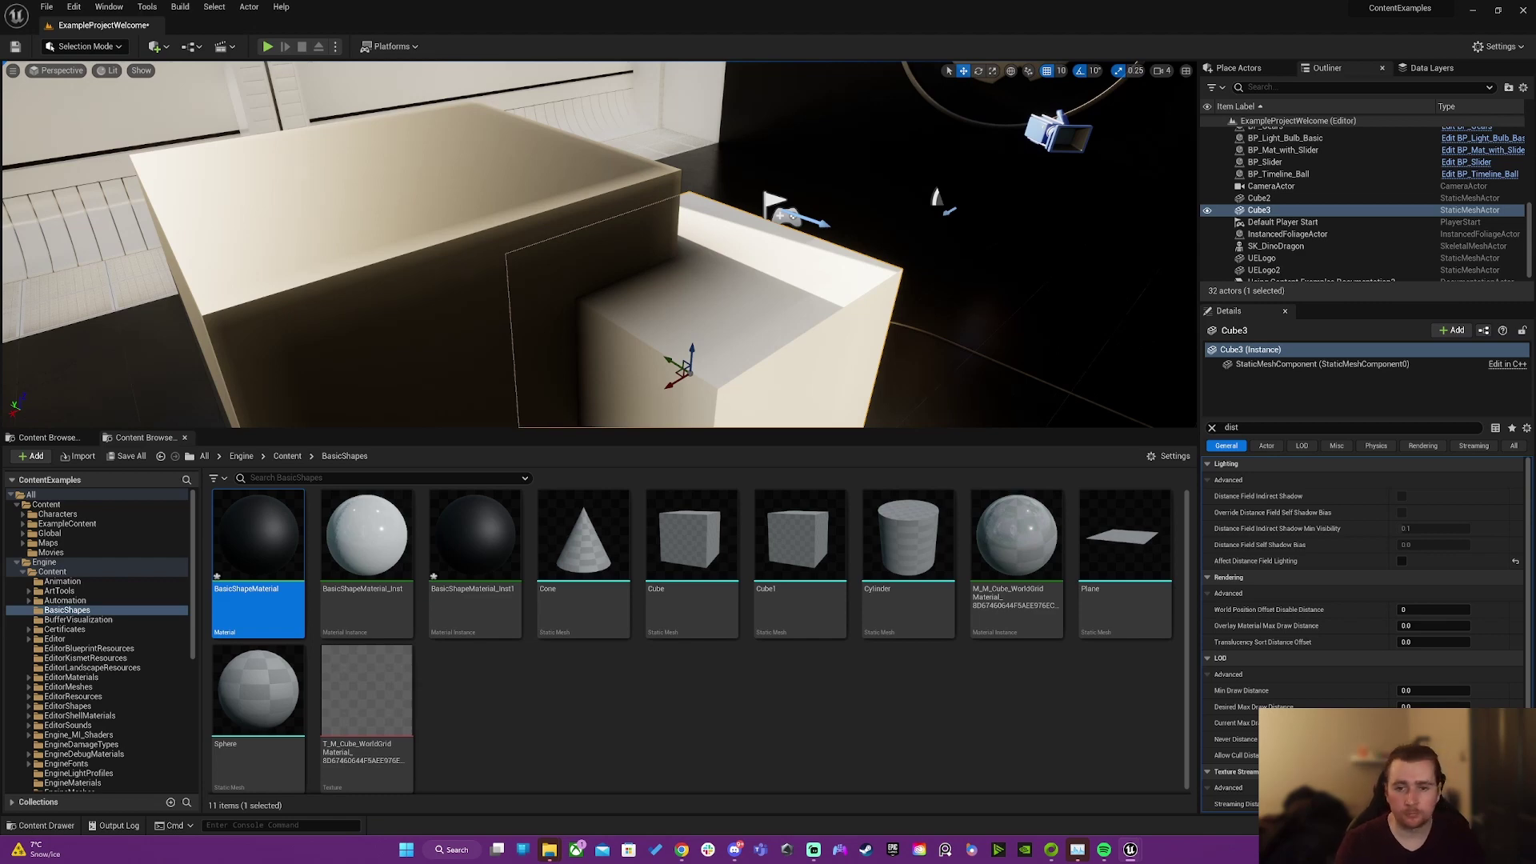
Step: Toggle Affect Distance Field Lighting off and back on for Cube2, and turn it back on for Cube3
{"action": "left_click", "coordinate": [714, 338]}
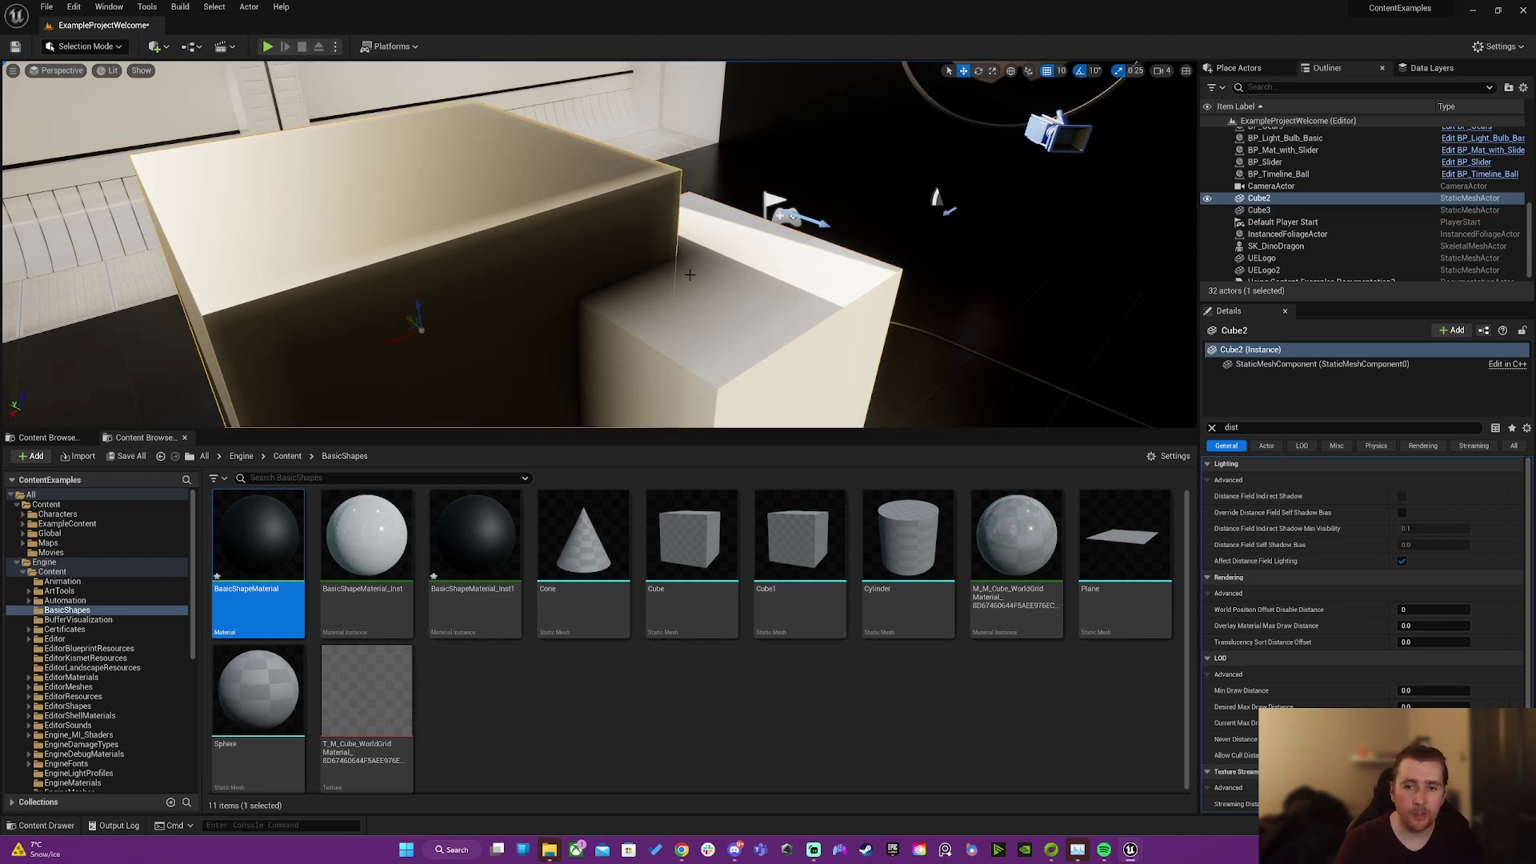
{"action": "left_click", "coordinate": [1401, 561]}
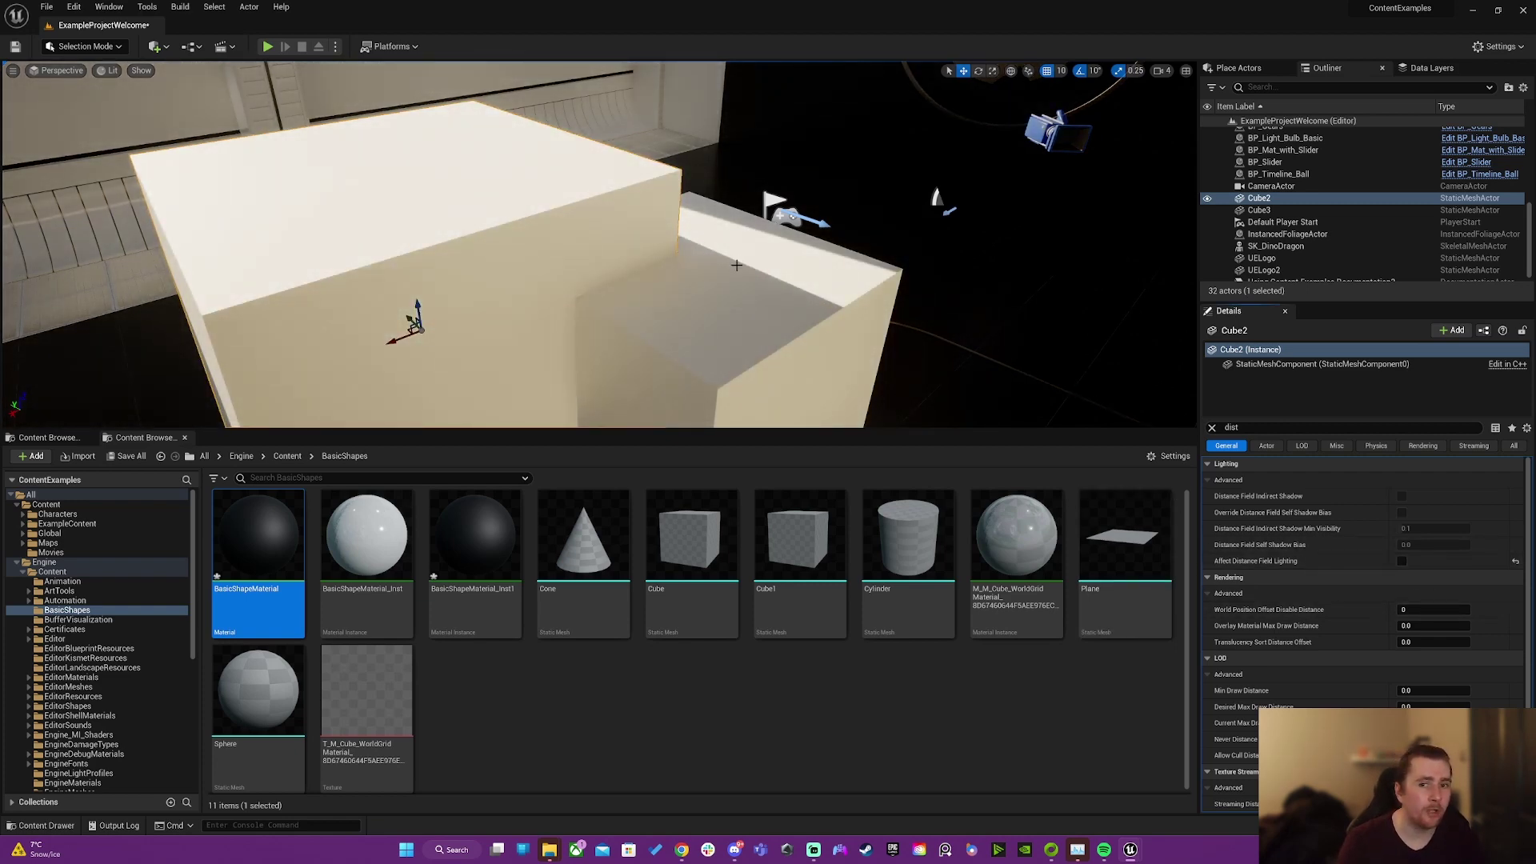
{"action": "left_click", "coordinate": [1402, 560]}
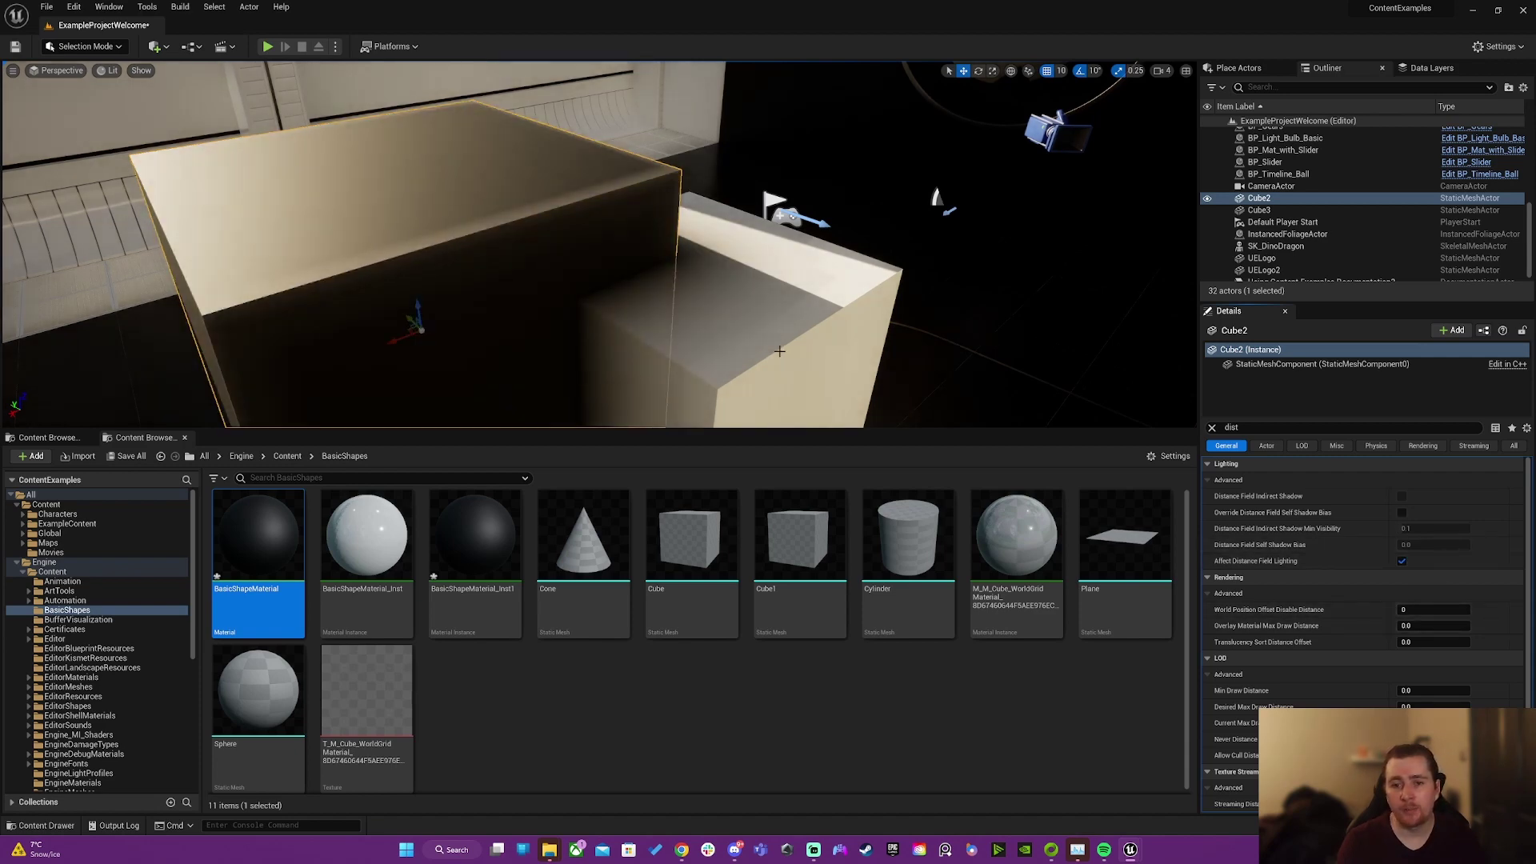
{"action": "left_click", "coordinate": [778, 349]}
{"action": "left_click", "coordinate": [1401, 561]}
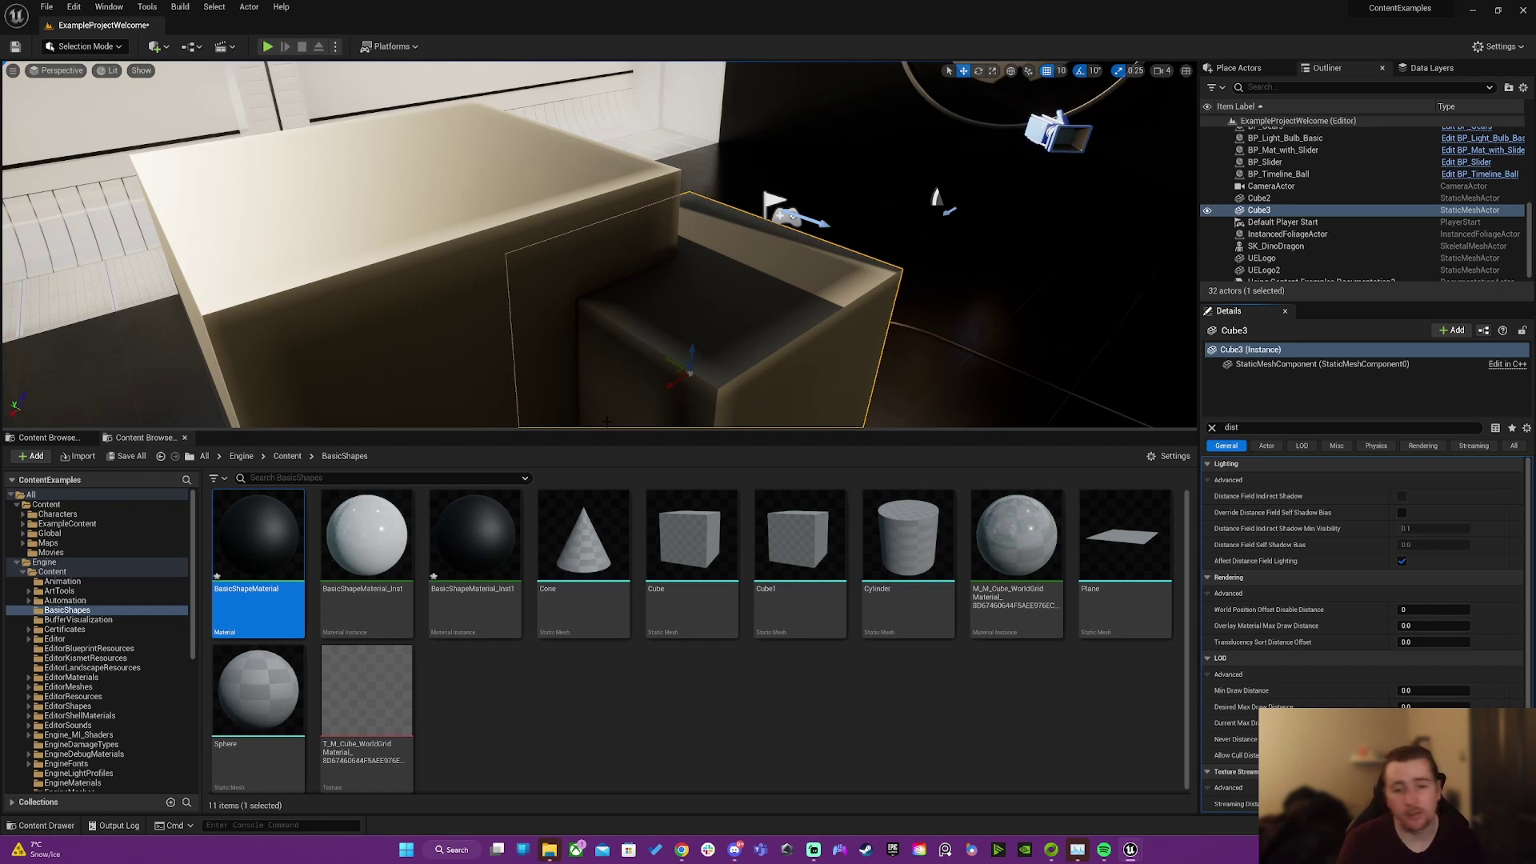
Step: Open BasicShapeMaterial and disconnect the Divide node from the Base Color input
{"action": "double_click", "coordinate": [248, 549]}
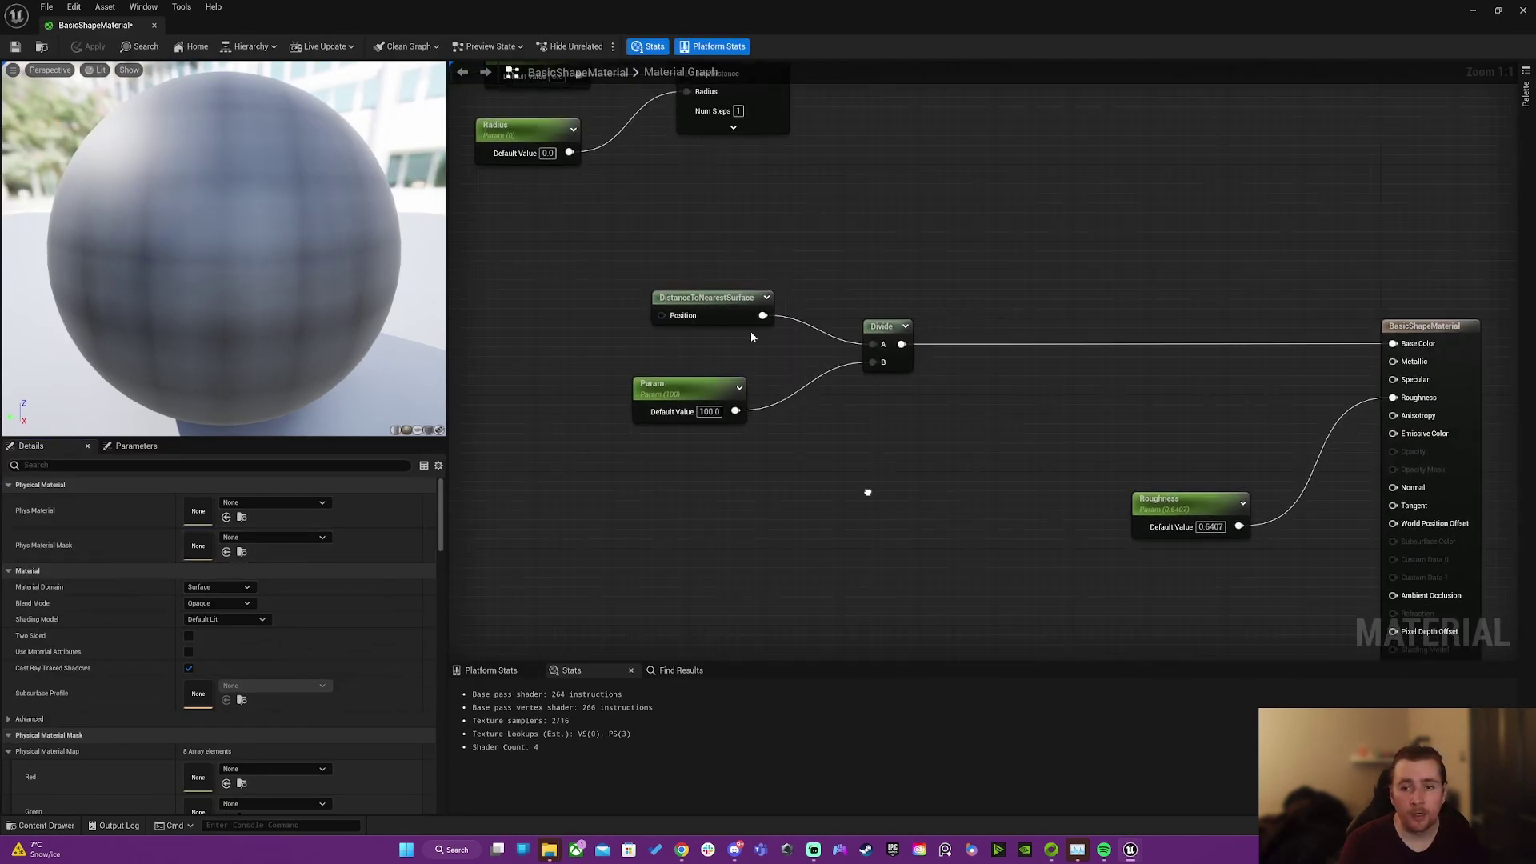
{"action": "left_click_drag", "start_coordinate": [612, 247], "coordinate": [989, 480]}
{"action": "right_click_drag", "start_coordinate": [952, 414], "coordinate": [885, 446]}
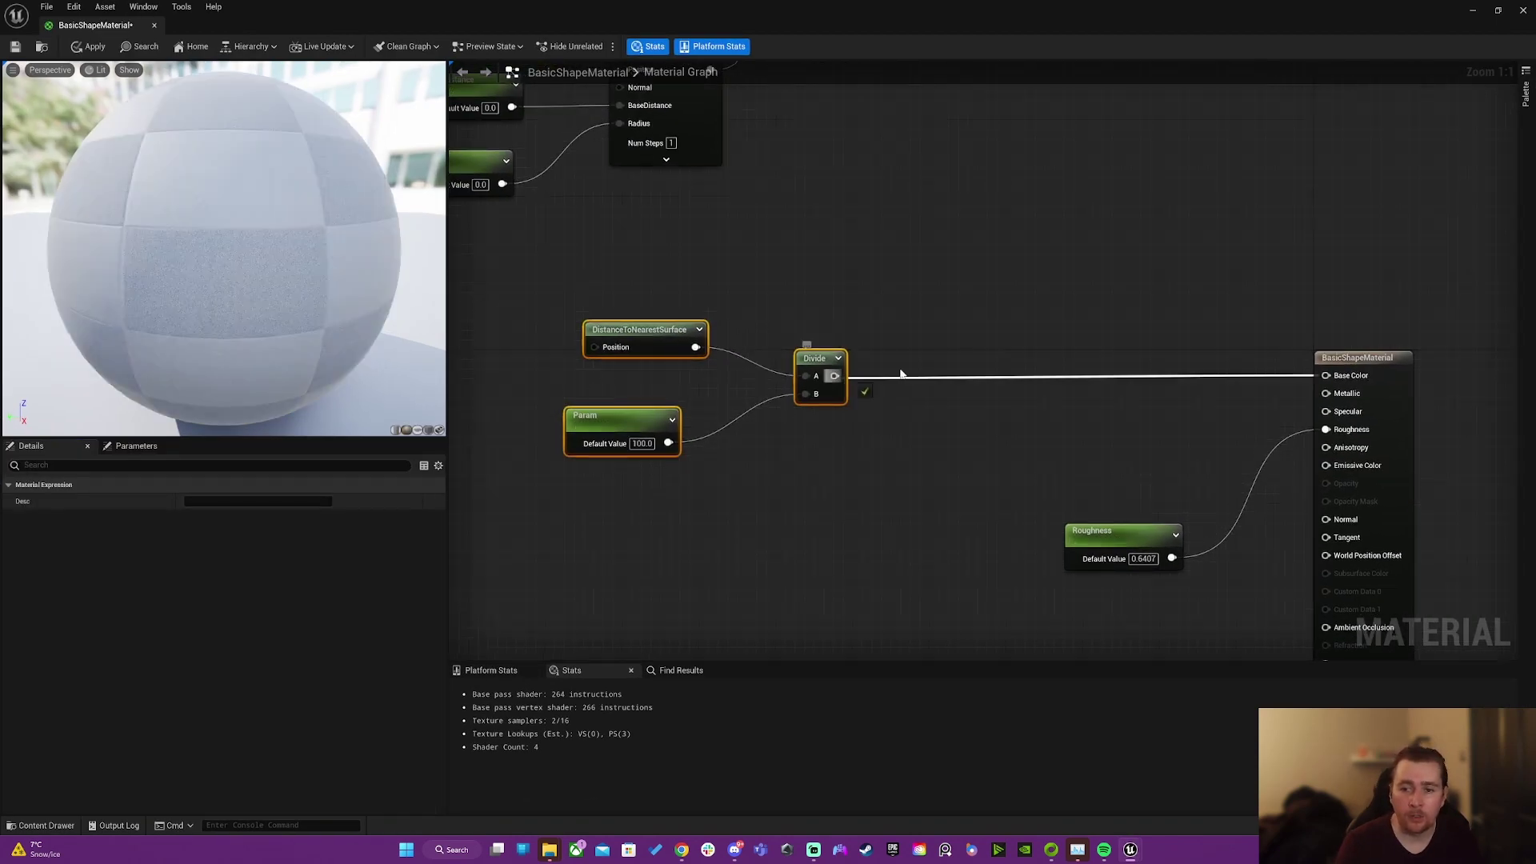
{"action": "left_click_drag", "start_coordinate": [899, 374], "coordinate": [950, 362], "text": "ctrl"}
{"action": "left_click", "coordinate": [876, 350]}
{"action": "left_click_drag", "start_coordinate": [542, 285], "coordinate": [869, 448]}
{"action": "left_click", "coordinate": [820, 389]}
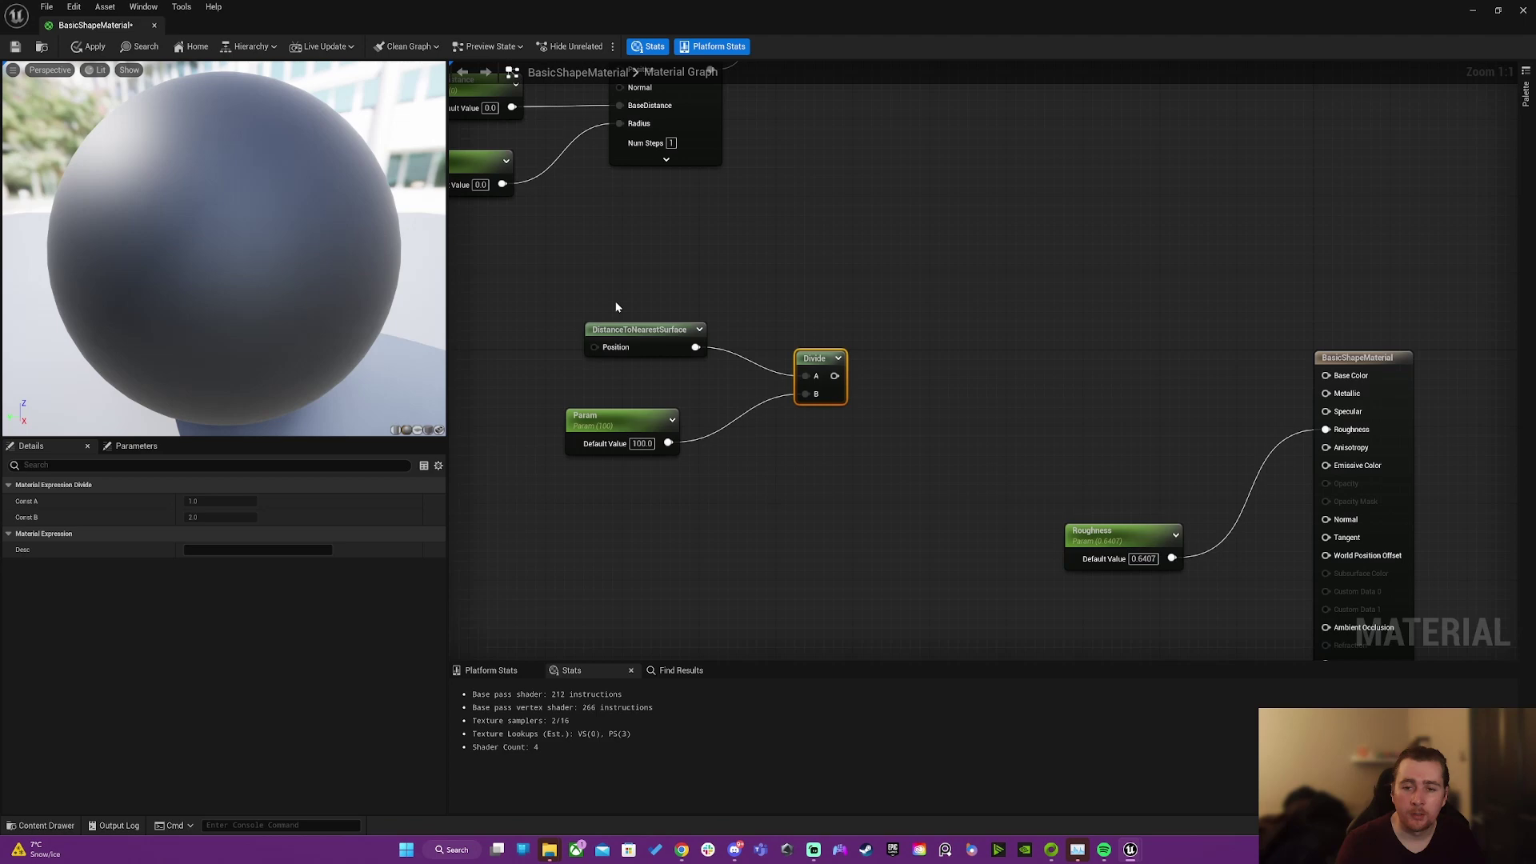
Step: Move the DistanceToNearestSurface, Param and Divide nodes together further down the graph, away from the material output
{"action": "left_click_drag", "start_coordinate": [565, 291], "coordinate": [876, 448]}
{"action": "left_click_drag", "start_coordinate": [826, 357], "coordinate": [750, 452]}
{"action": "right_click_drag", "start_coordinate": [758, 423], "coordinate": [859, 588]}
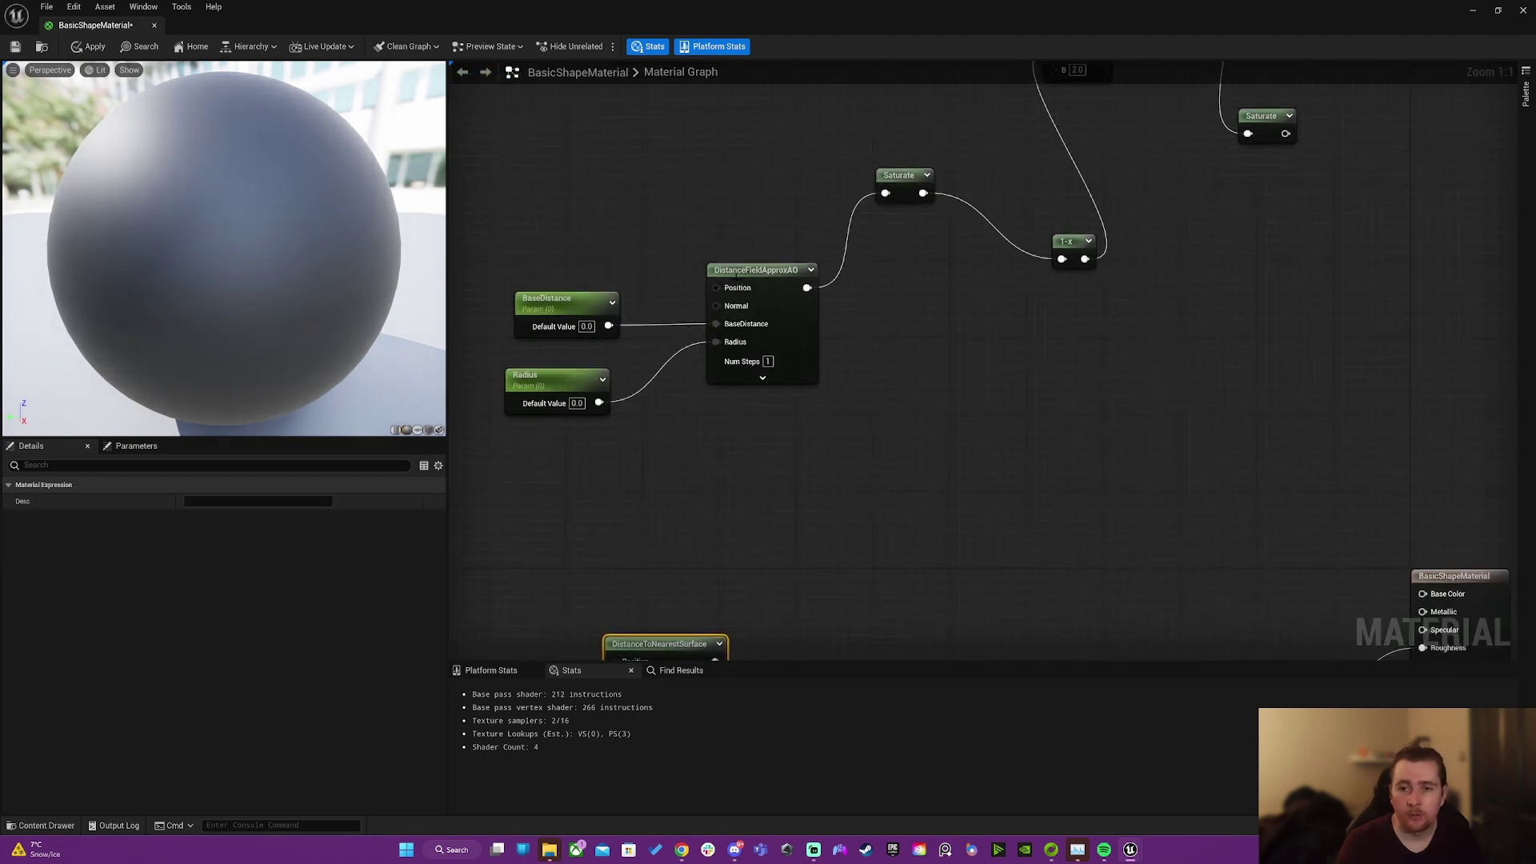
Step: Connect the DistanceFieldApproxAO output directly to Base Color and apply the material changes
{"action": "left_click_drag", "start_coordinate": [682, 230], "coordinate": [902, 406]}
{"action": "left_click", "coordinate": [976, 462]}
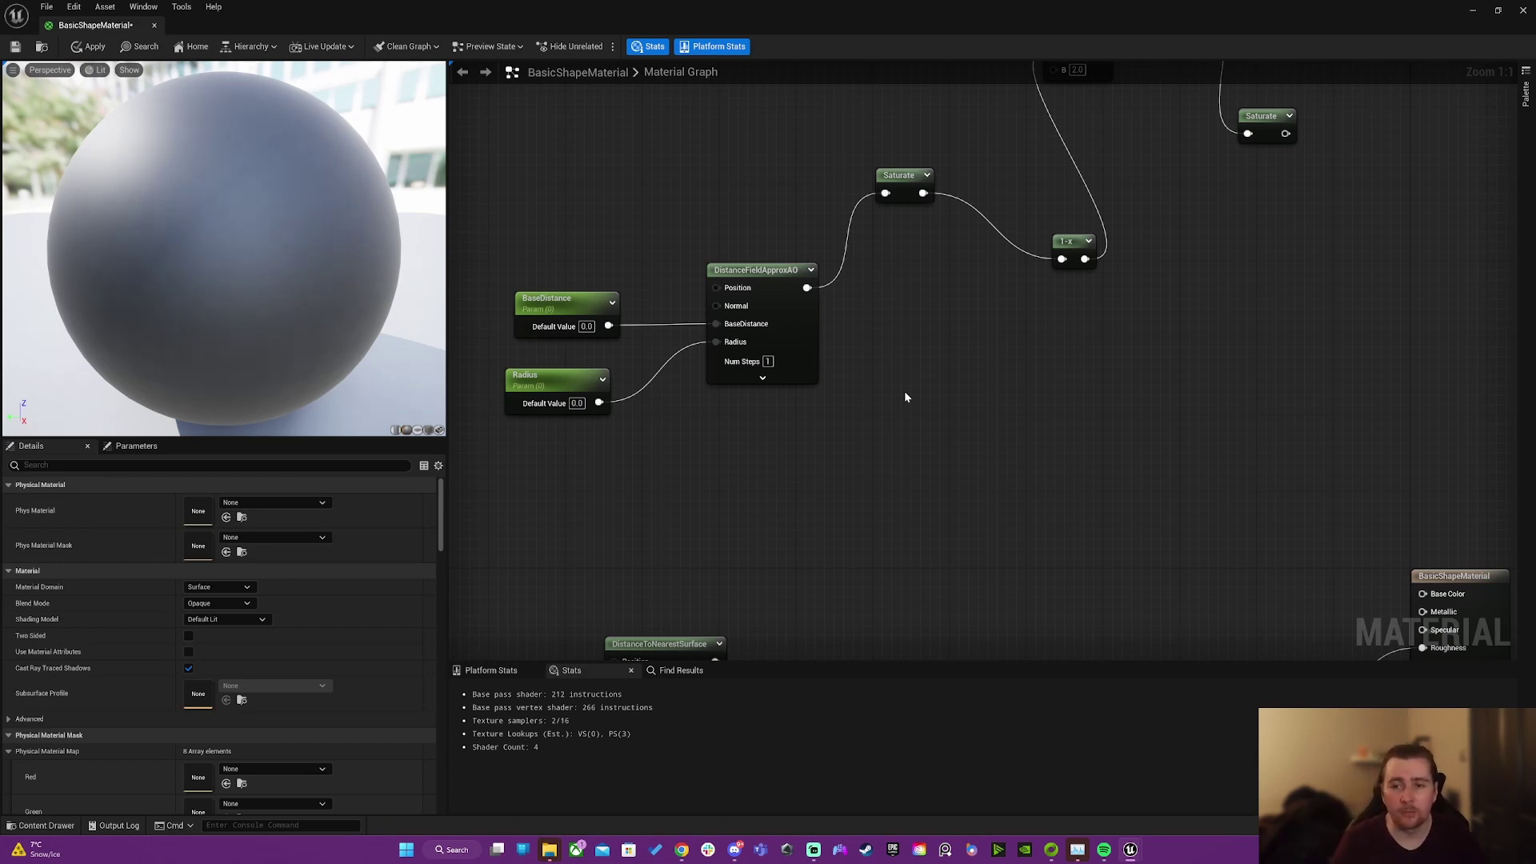
{"action": "left_click_drag", "start_coordinate": [807, 287], "coordinate": [1422, 594]}
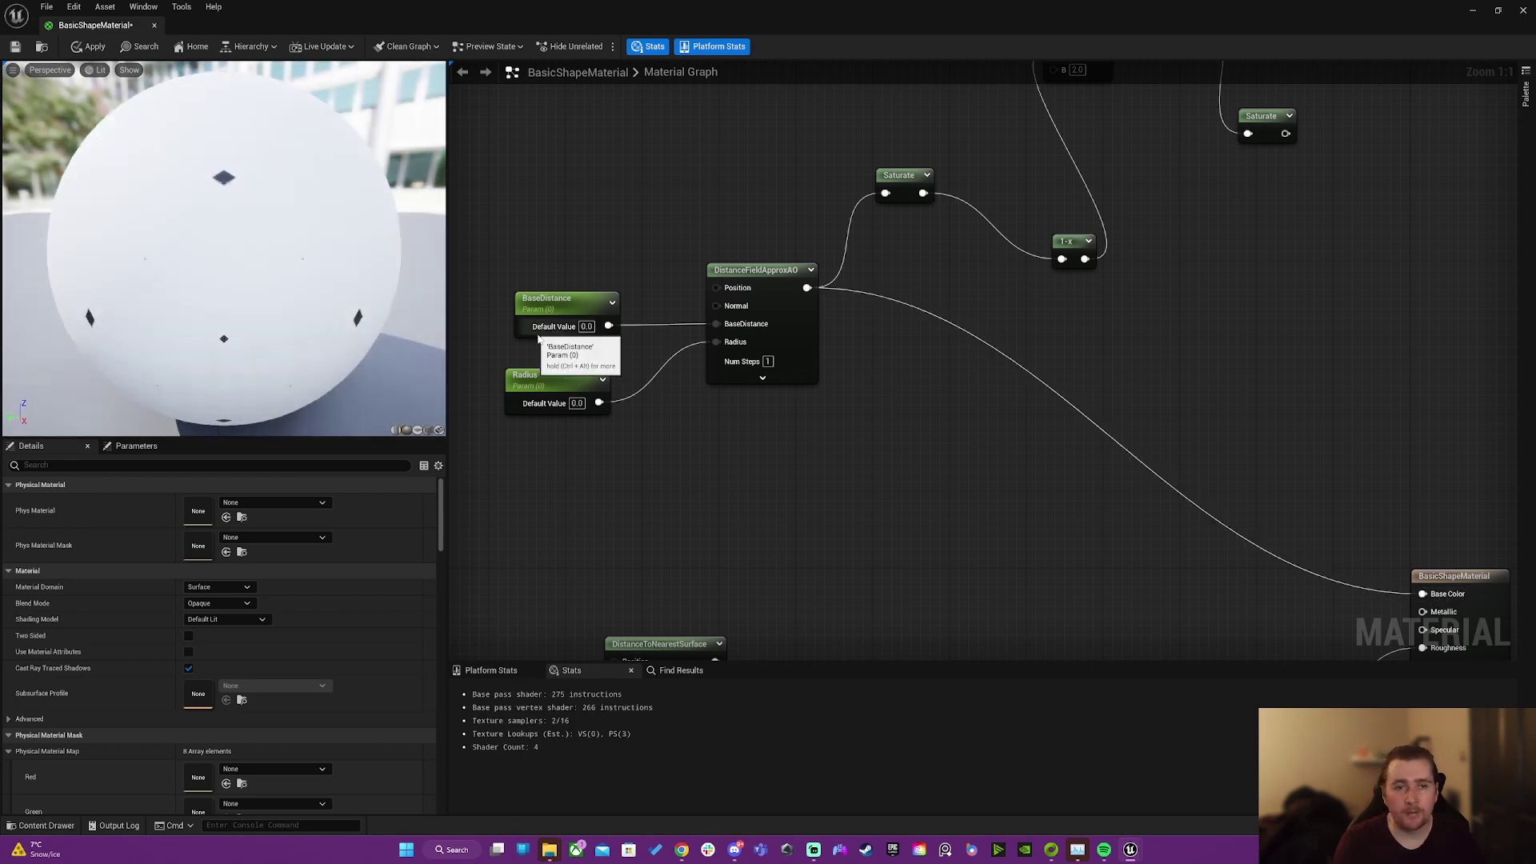
{"action": "left_click", "coordinate": [90, 46]}
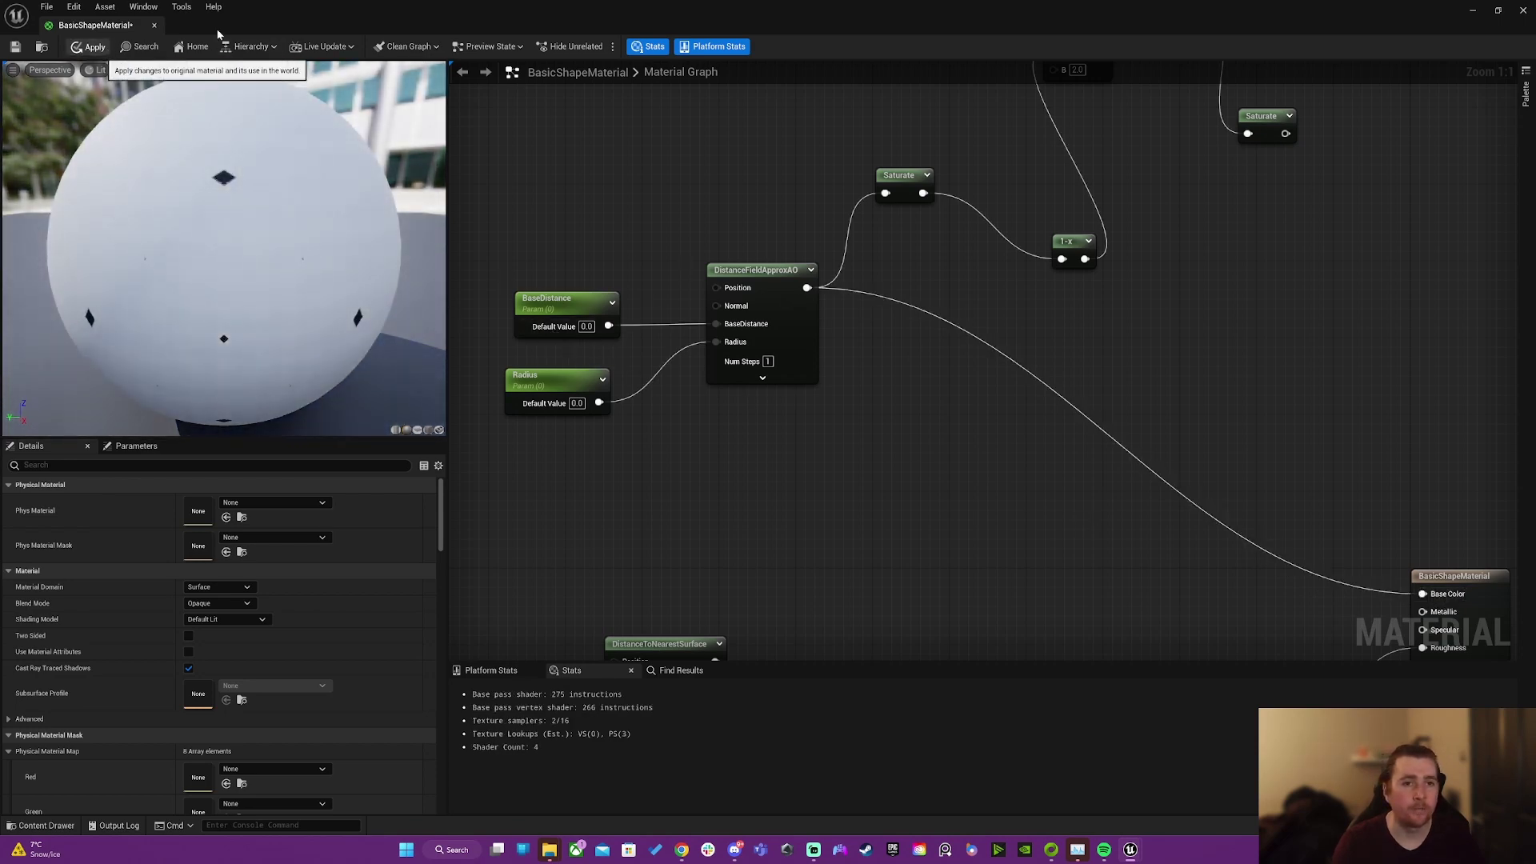
Step: Uncover the level view and inspect the ambient occlusion material on the two cubes
{"action": "left_click_drag", "start_coordinate": [353, 28], "coordinate": [760, 584]}
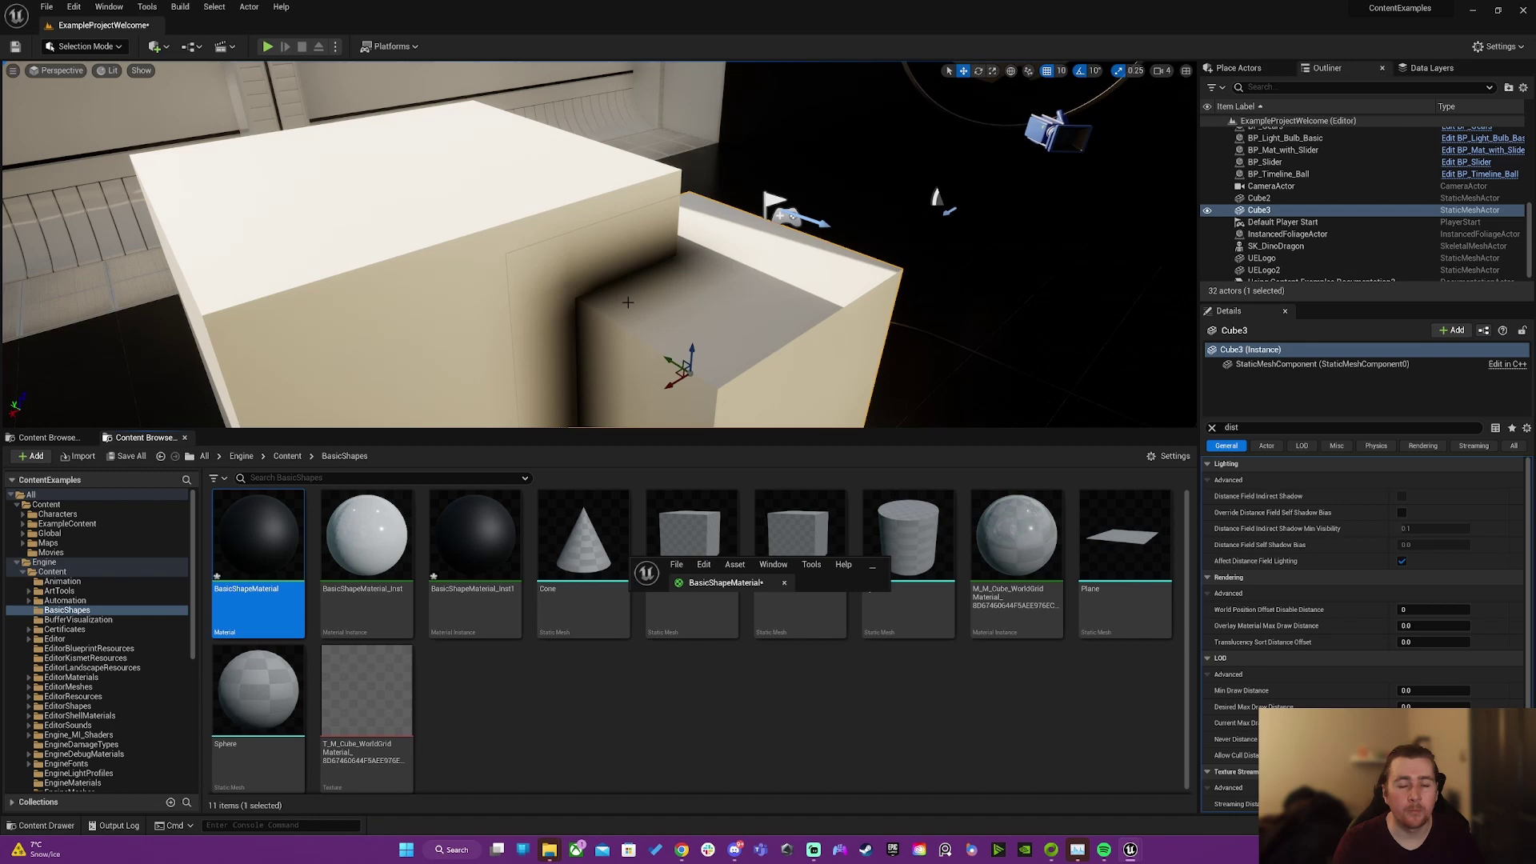
{"action": "right_click_drag", "start_coordinate": [627, 303], "coordinate": [714, 344]}
{"action": "key", "text": "Escape"}
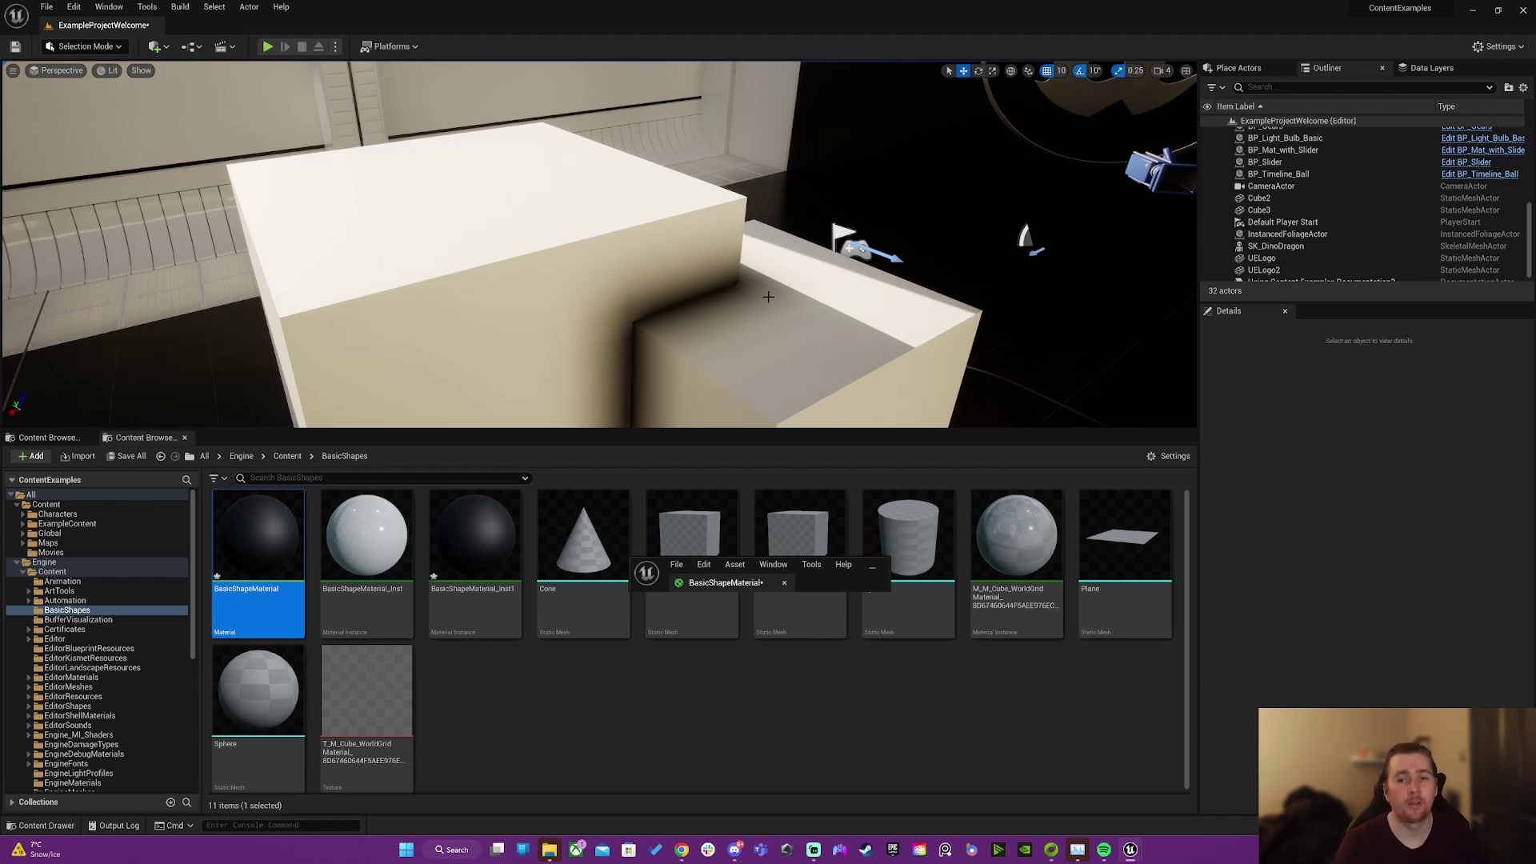
Step: Connect the 1-x node's output to Base Color, apply the material, and check the inverted mask on the cubes
{"action": "left_click_drag", "start_coordinate": [838, 584], "coordinate": [908, 1]}
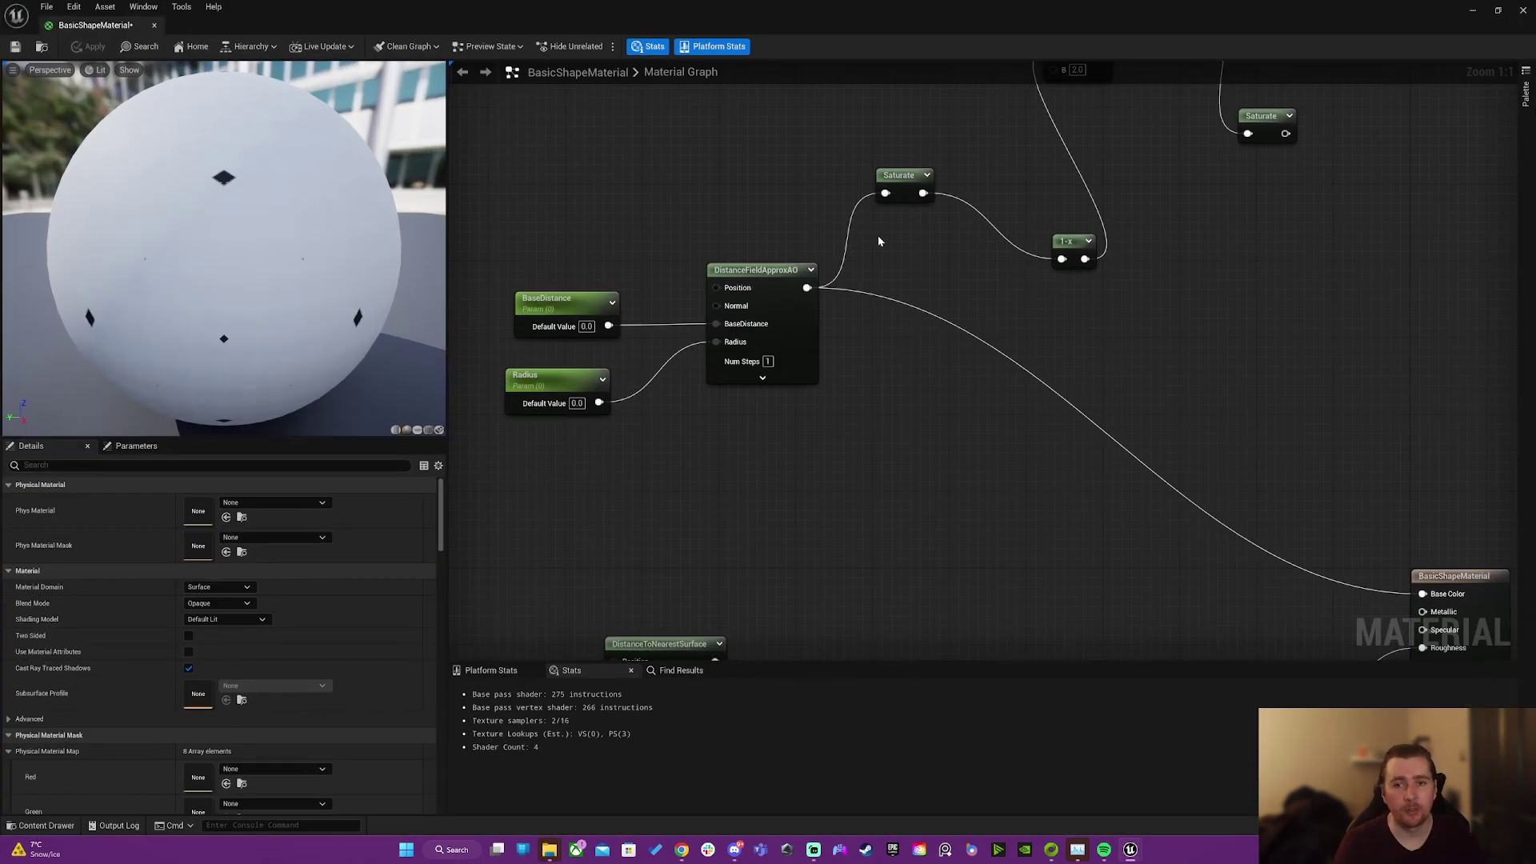
{"action": "right_click_drag", "start_coordinate": [983, 359], "coordinate": [921, 320]}
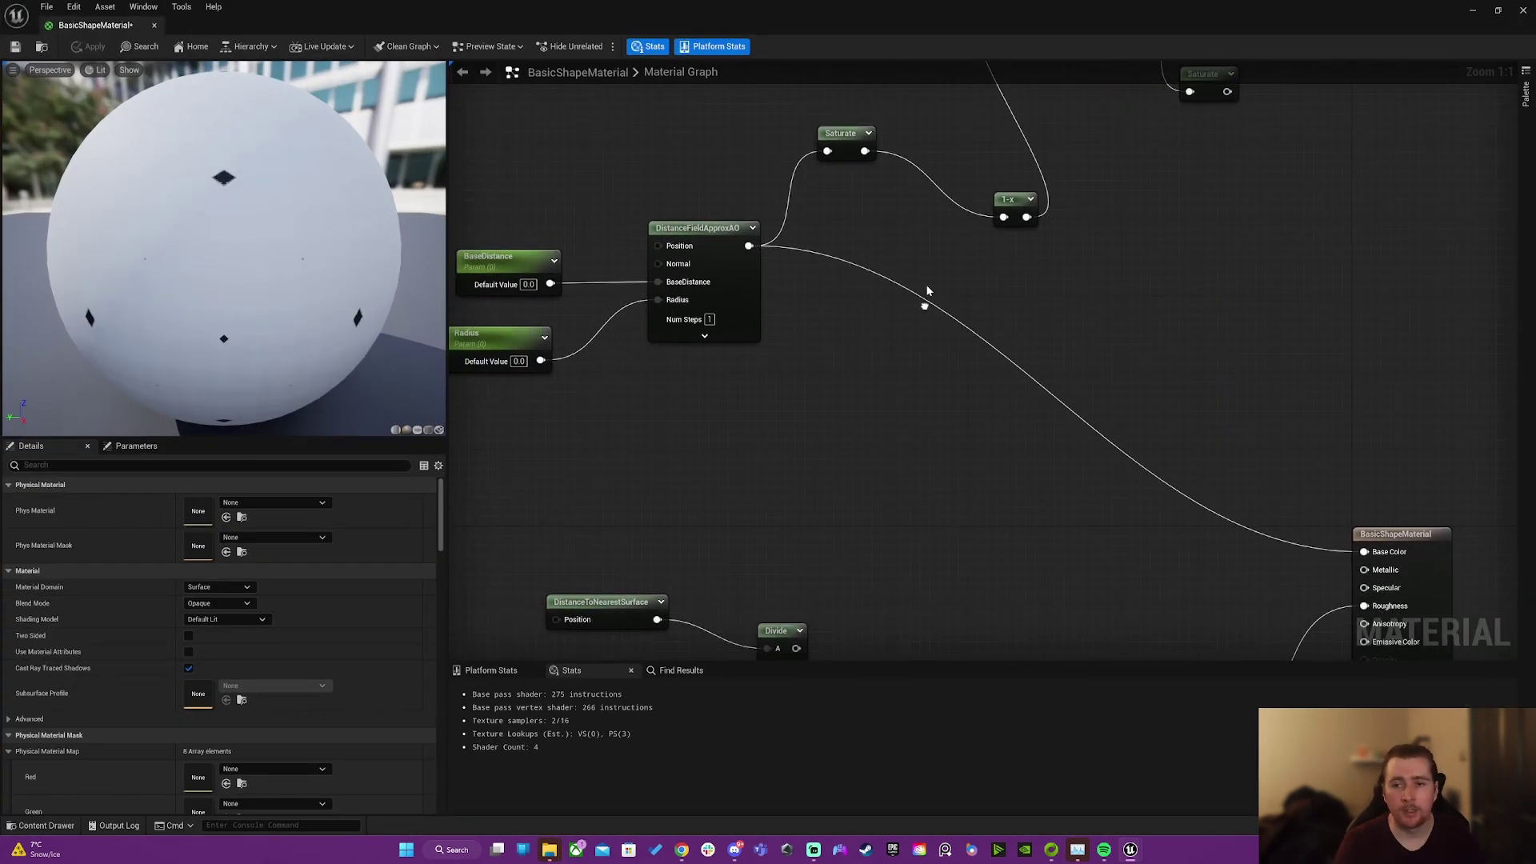
{"action": "right_click", "coordinate": [928, 291]}
{"action": "left_click_drag", "start_coordinate": [1027, 217], "coordinate": [1364, 552]}
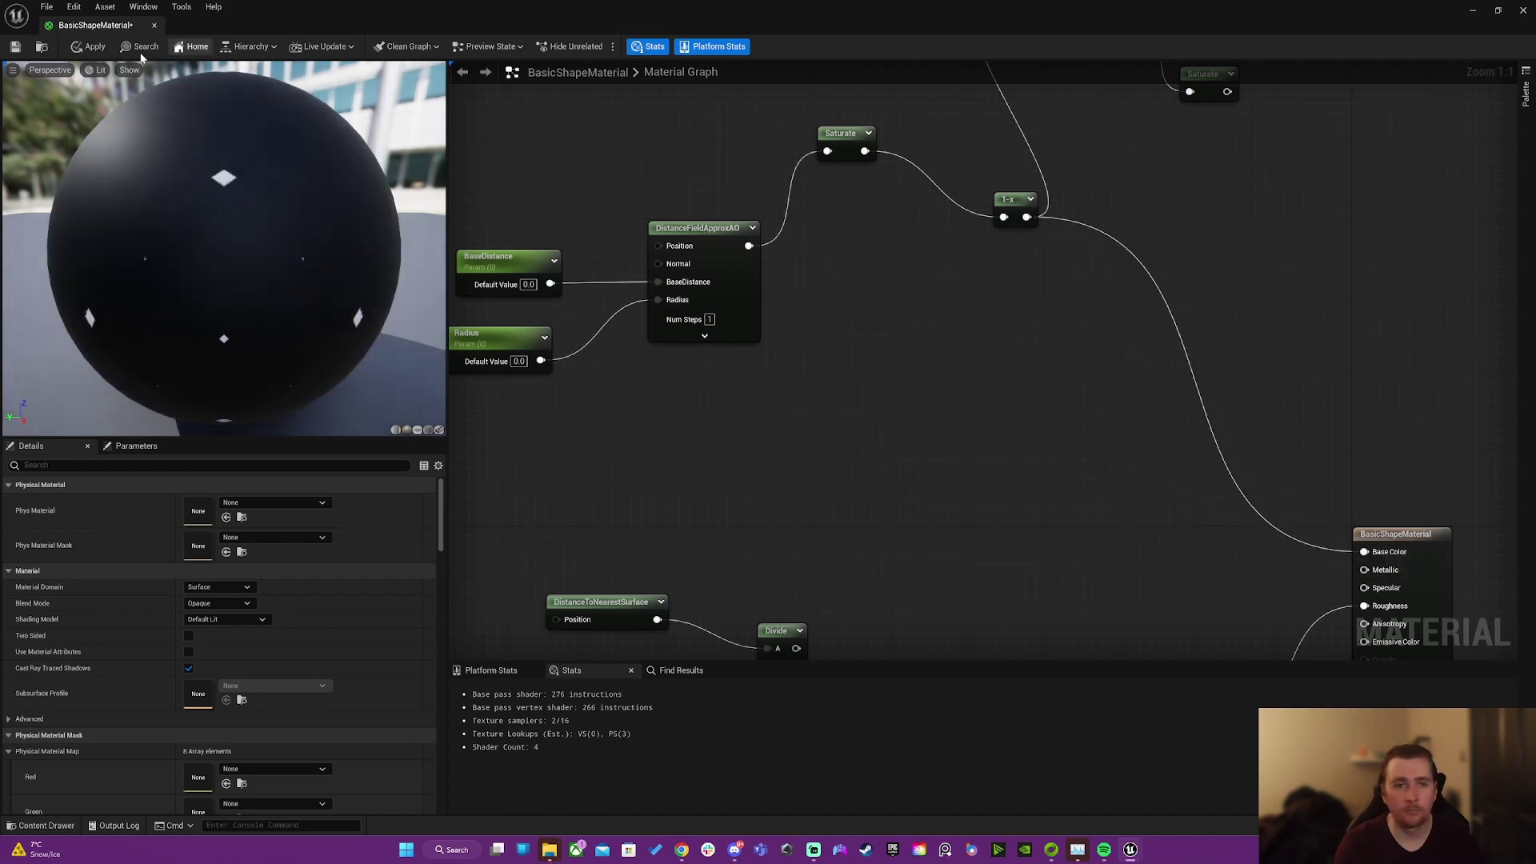
{"action": "left_click_drag", "start_coordinate": [391, 17], "coordinate": [675, 537]}
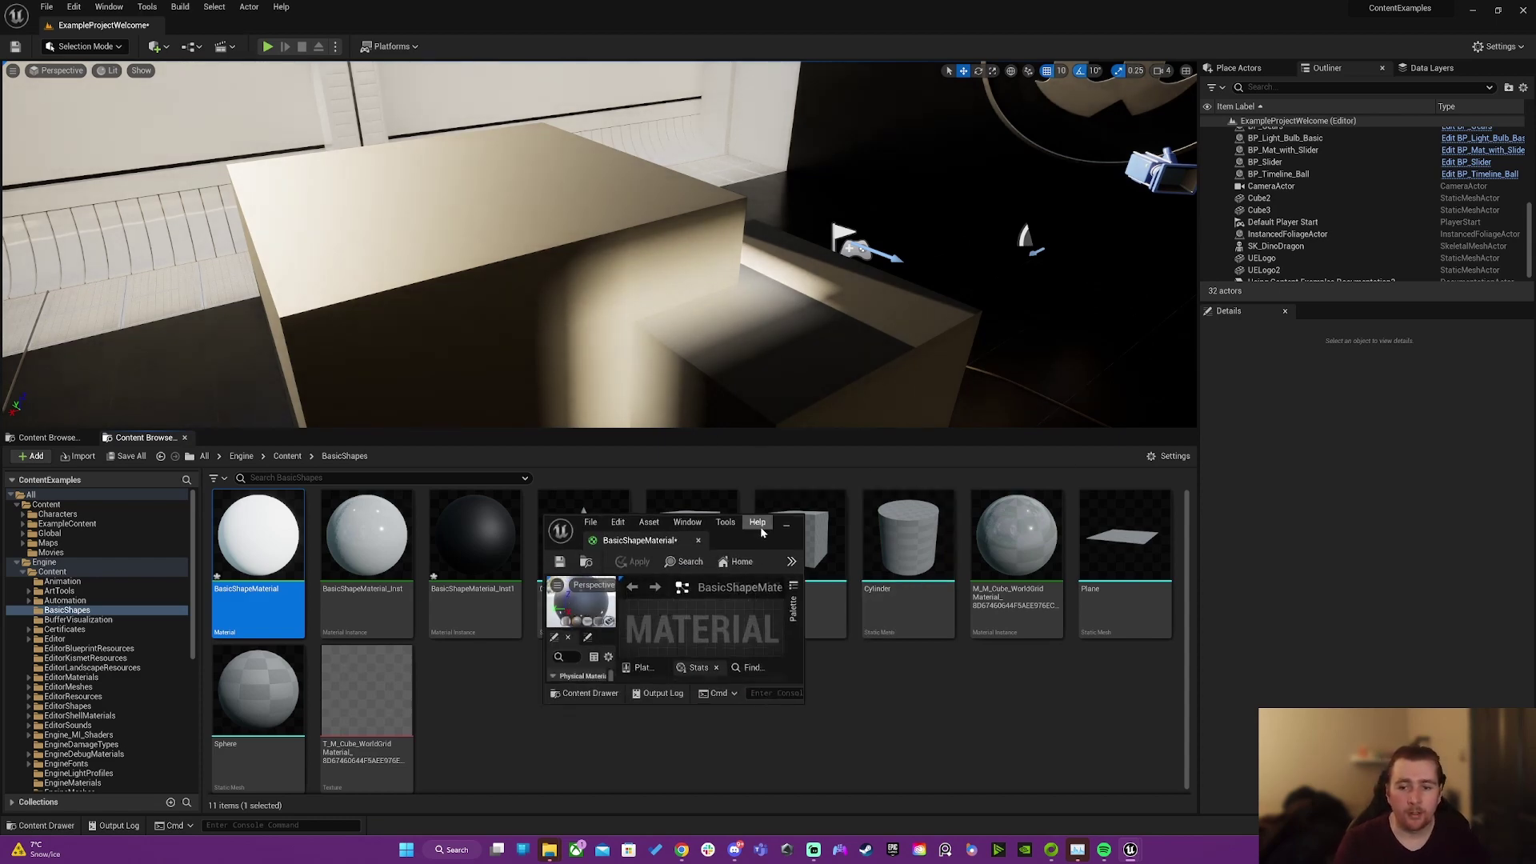
Step: Connect the Saturate node that follows the Subtract node to Base Color and apply the material changes
{"action": "left_click_drag", "start_coordinate": [762, 534], "coordinate": [880, 2]}
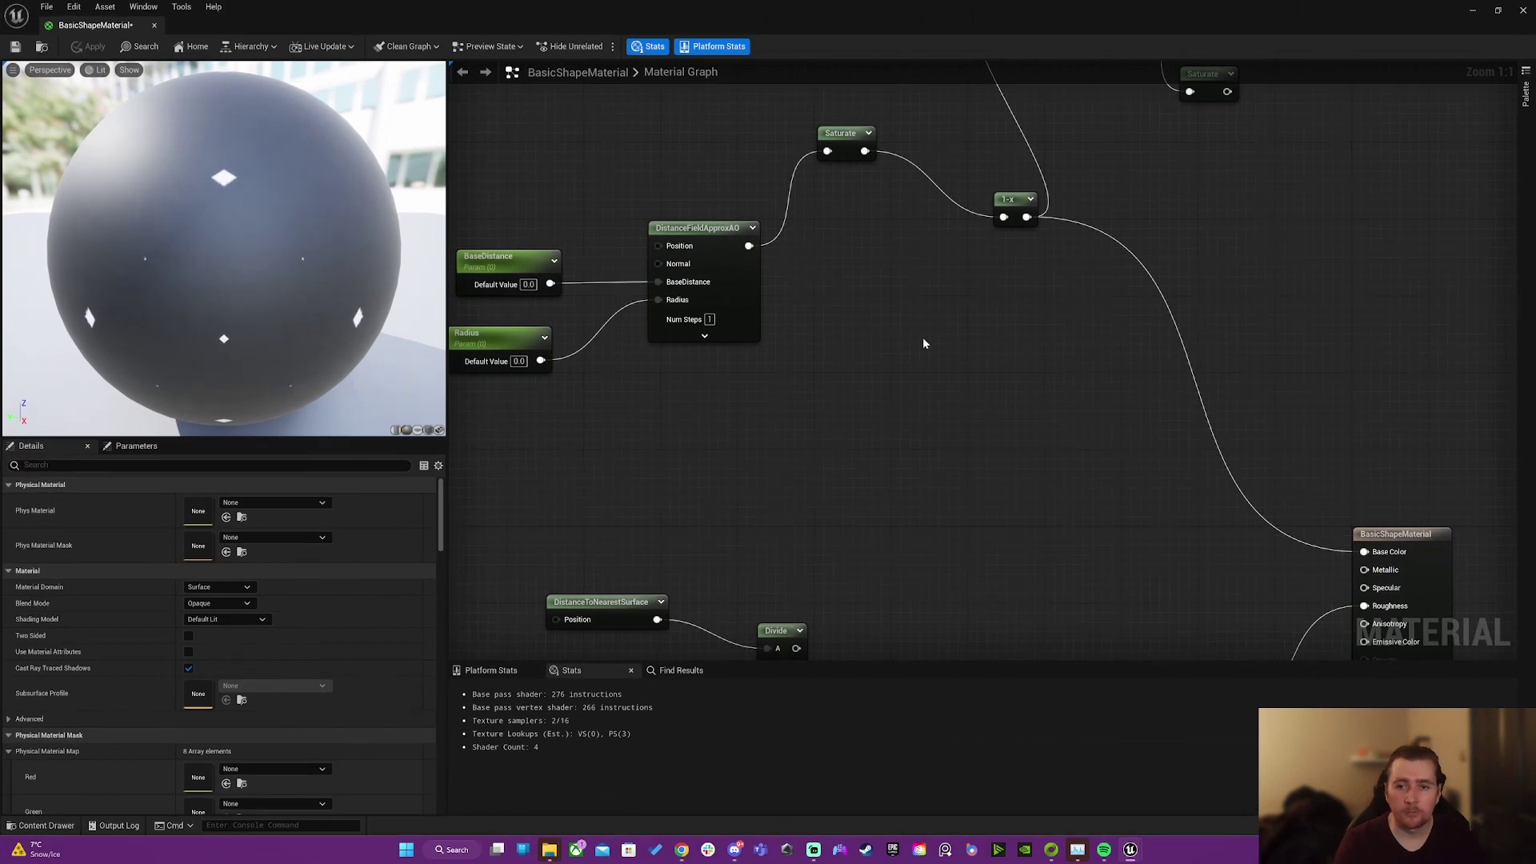
{"action": "right_click", "coordinate": [881, 377]}
{"action": "right_click_drag", "start_coordinate": [926, 305], "coordinate": [763, 360]}
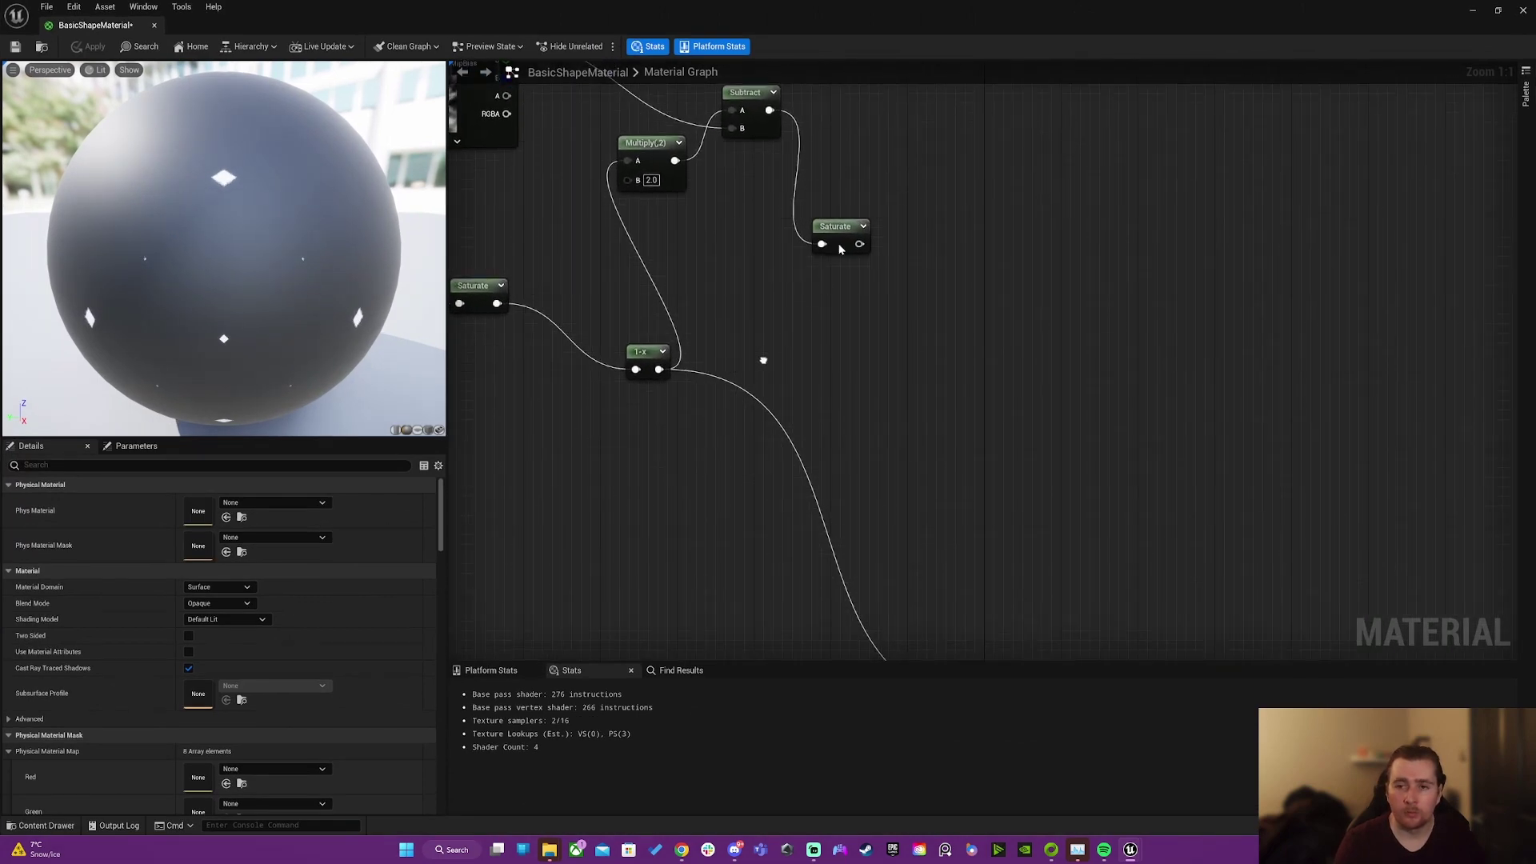
{"action": "right_click_drag", "start_coordinate": [570, 336], "coordinate": [808, 456]}
{"action": "scroll", "coordinate": [808, 456], "scroll_direction": "down", "scroll_amount": 1}
{"action": "left_click_drag", "start_coordinate": [843, 210], "coordinate": [991, 349]}
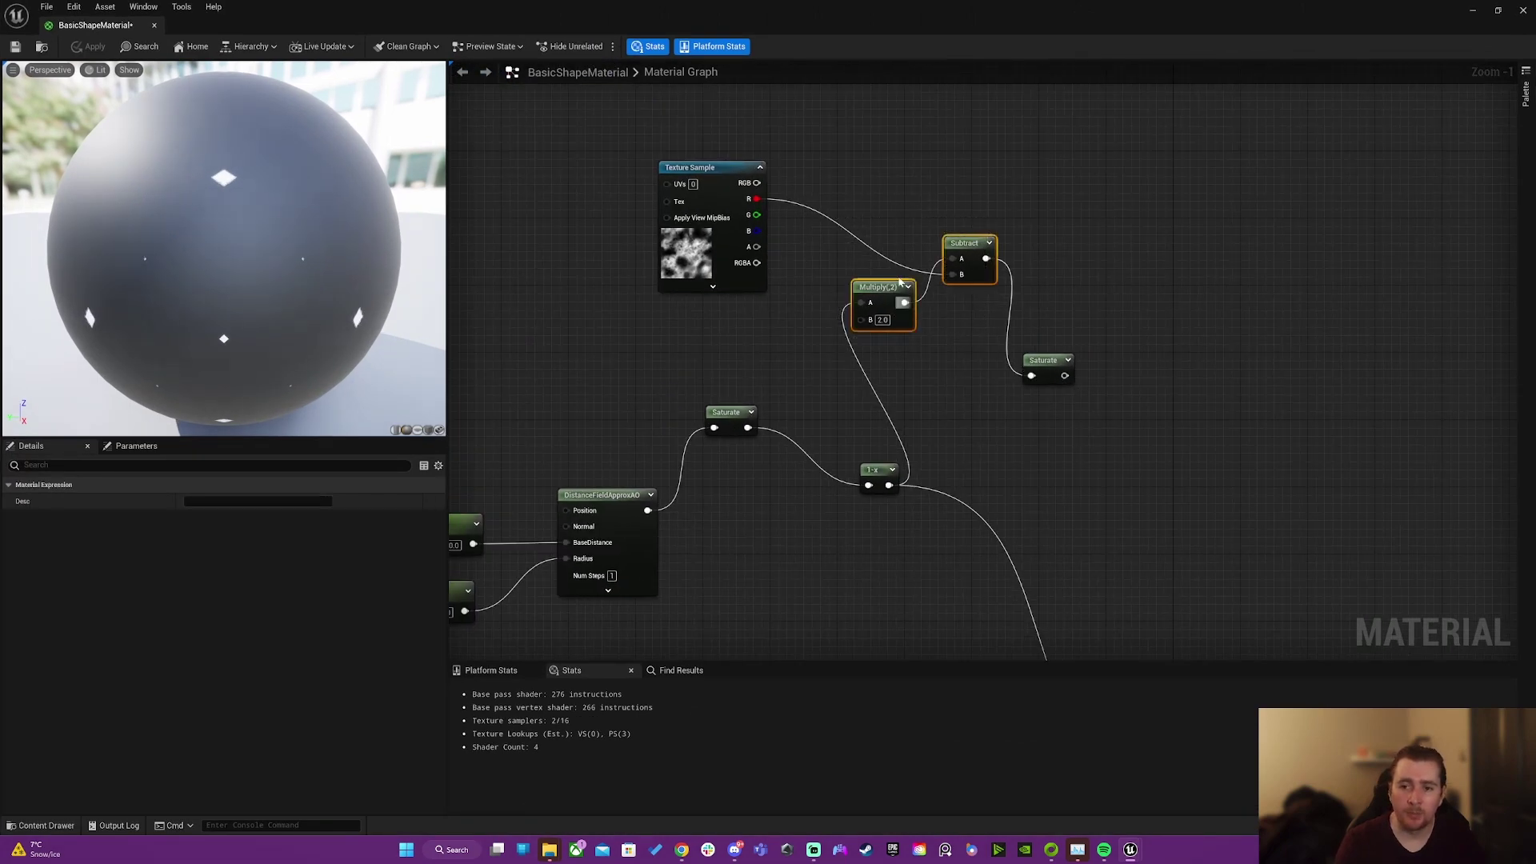
{"action": "right_click_drag", "start_coordinate": [1193, 456], "coordinate": [1039, 225]}
{"action": "left_click_drag", "start_coordinate": [912, 146], "coordinate": [1030, 548]}
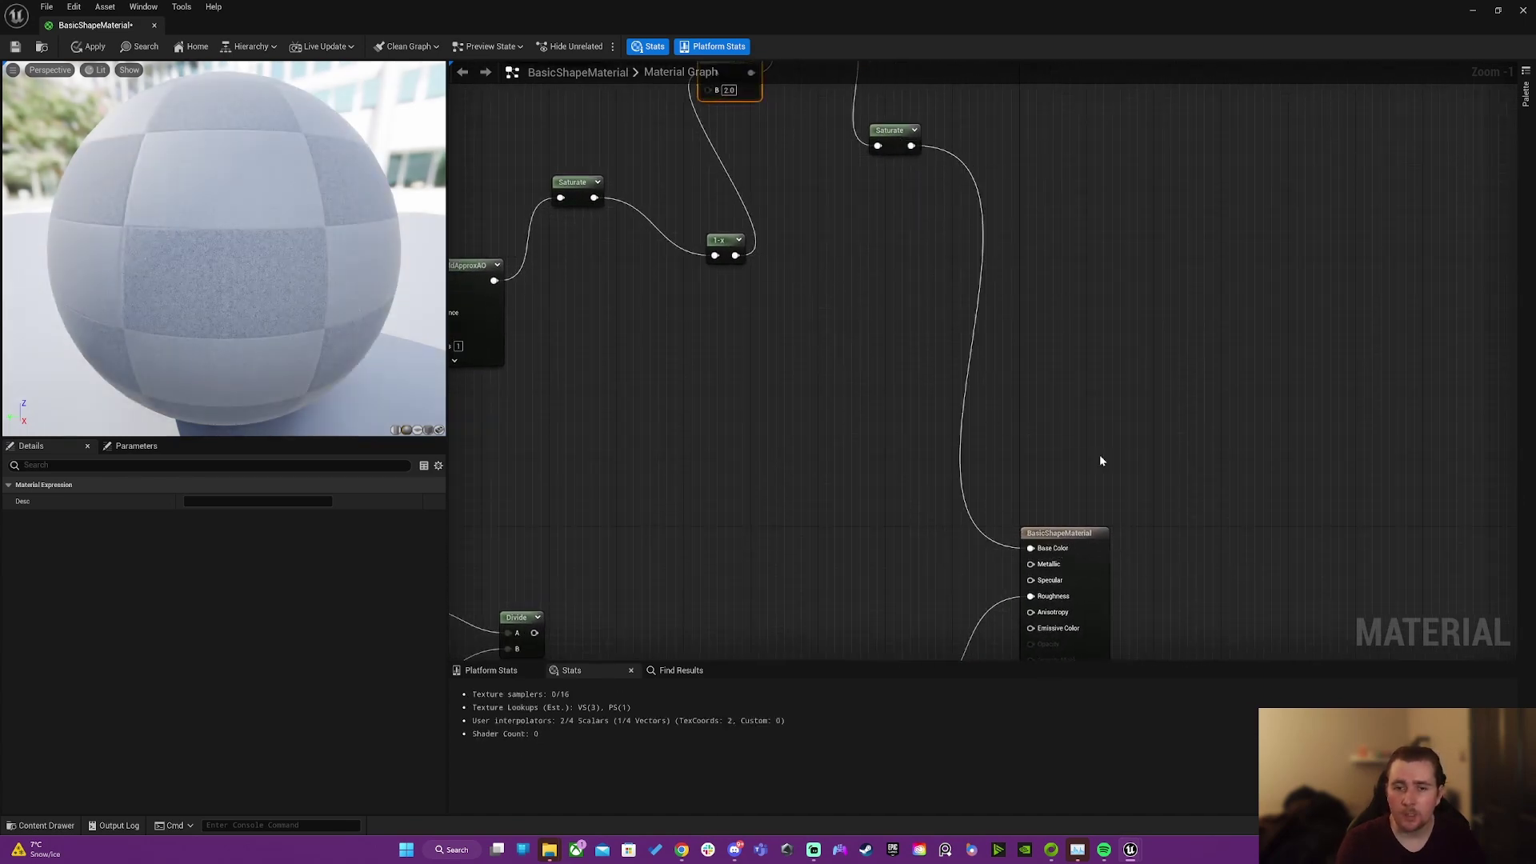
{"action": "left_click", "coordinate": [86, 51]}
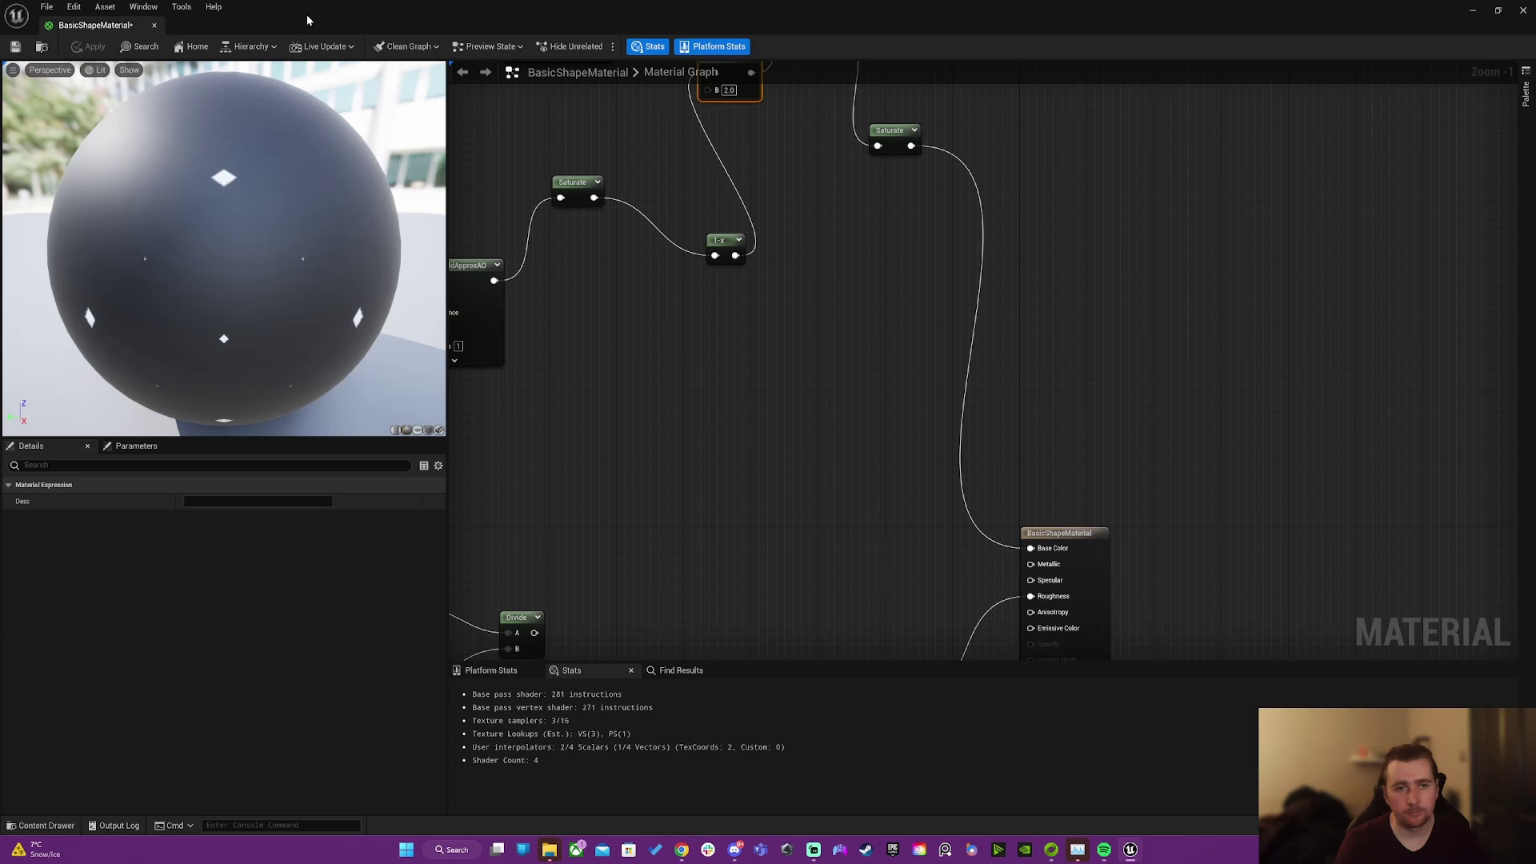
Step: Uncover the level view and turn Affect Distance Field Lighting off and back on for the larger cube, Cube2
{"action": "left_click_drag", "start_coordinate": [308, 16], "coordinate": [699, 587]}
{"action": "right_click_drag", "start_coordinate": [620, 259], "coordinate": [639, 306]}
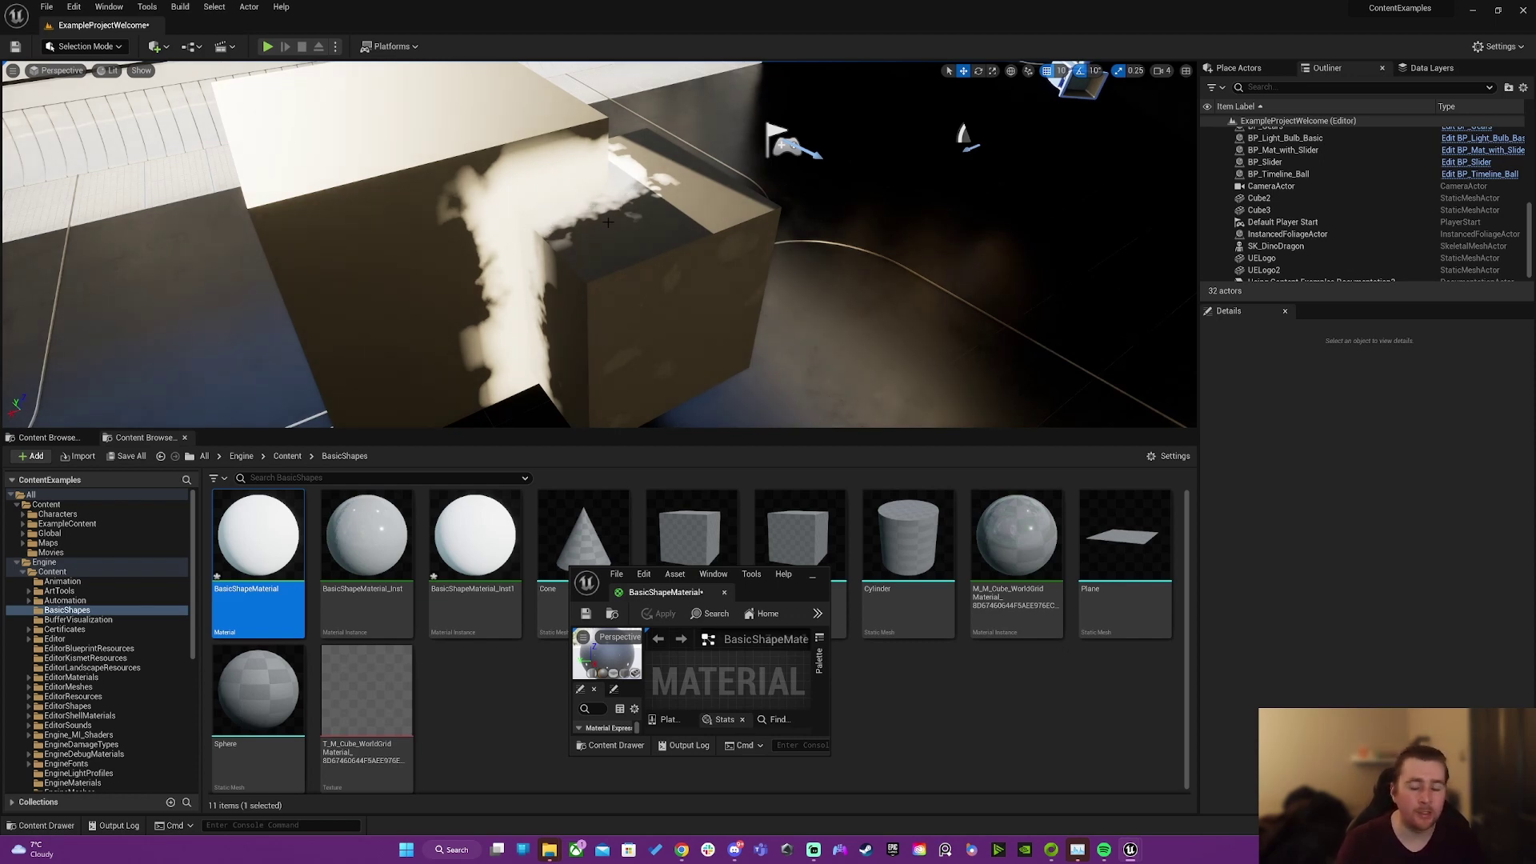
{"action": "left_click", "coordinate": [553, 185]}
{"action": "left_click", "coordinate": [1401, 562]}
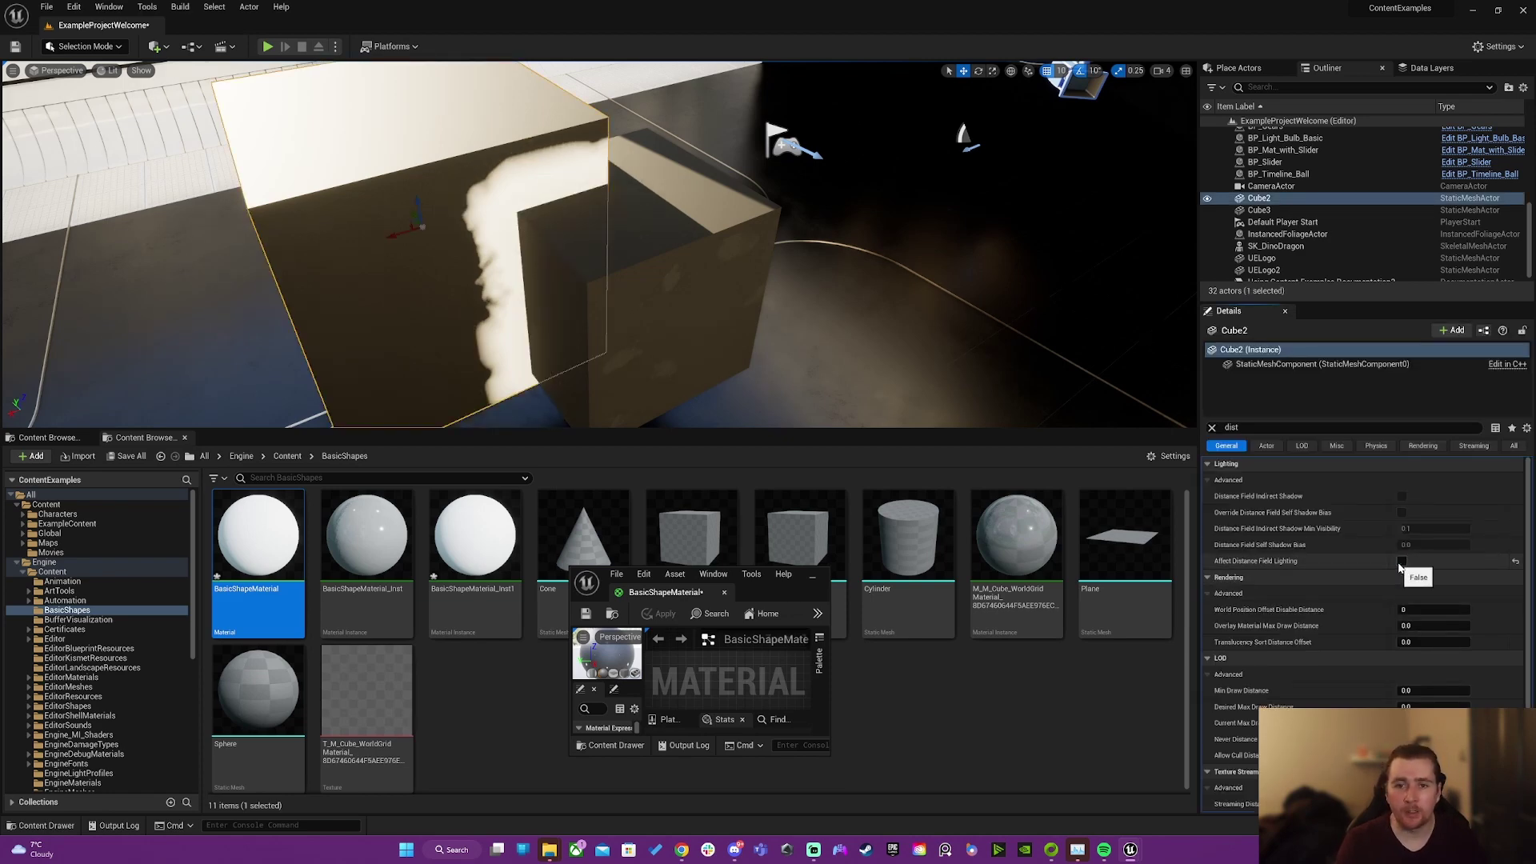
{"action": "left_click", "coordinate": [1402, 562]}
Step: Toggle Affect Distance Field Lighting off and back on for the smaller cube, Cube3, to compare the intersection mask
{"action": "left_click", "coordinate": [687, 296]}
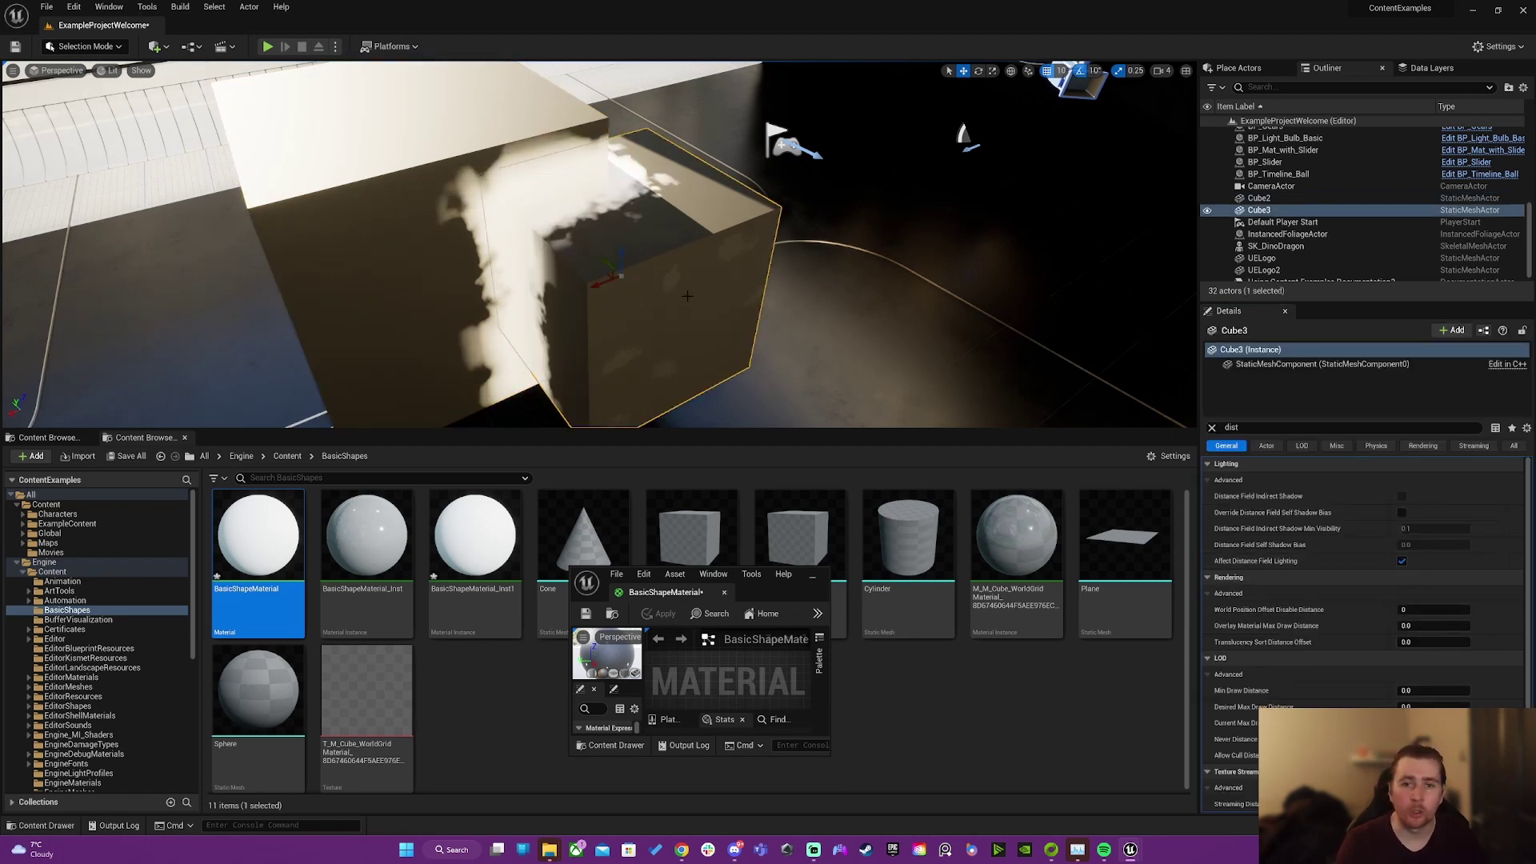
{"action": "left_click", "coordinate": [1401, 561]}
{"action": "left_click", "coordinate": [1401, 561]}
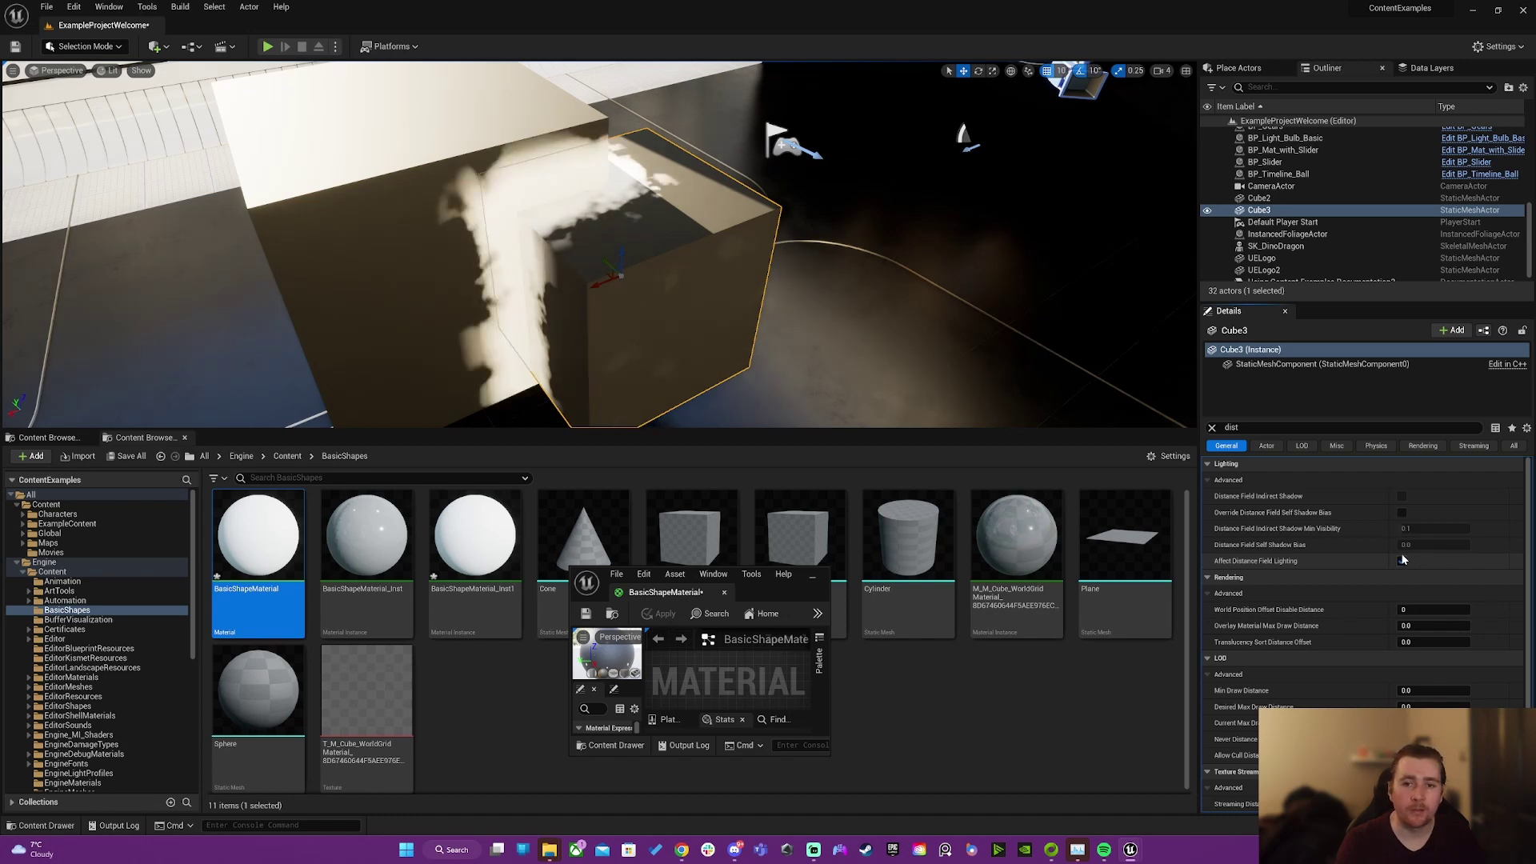
{"action": "left_click", "coordinate": [1402, 561]}
{"action": "left_click", "coordinate": [1401, 561]}
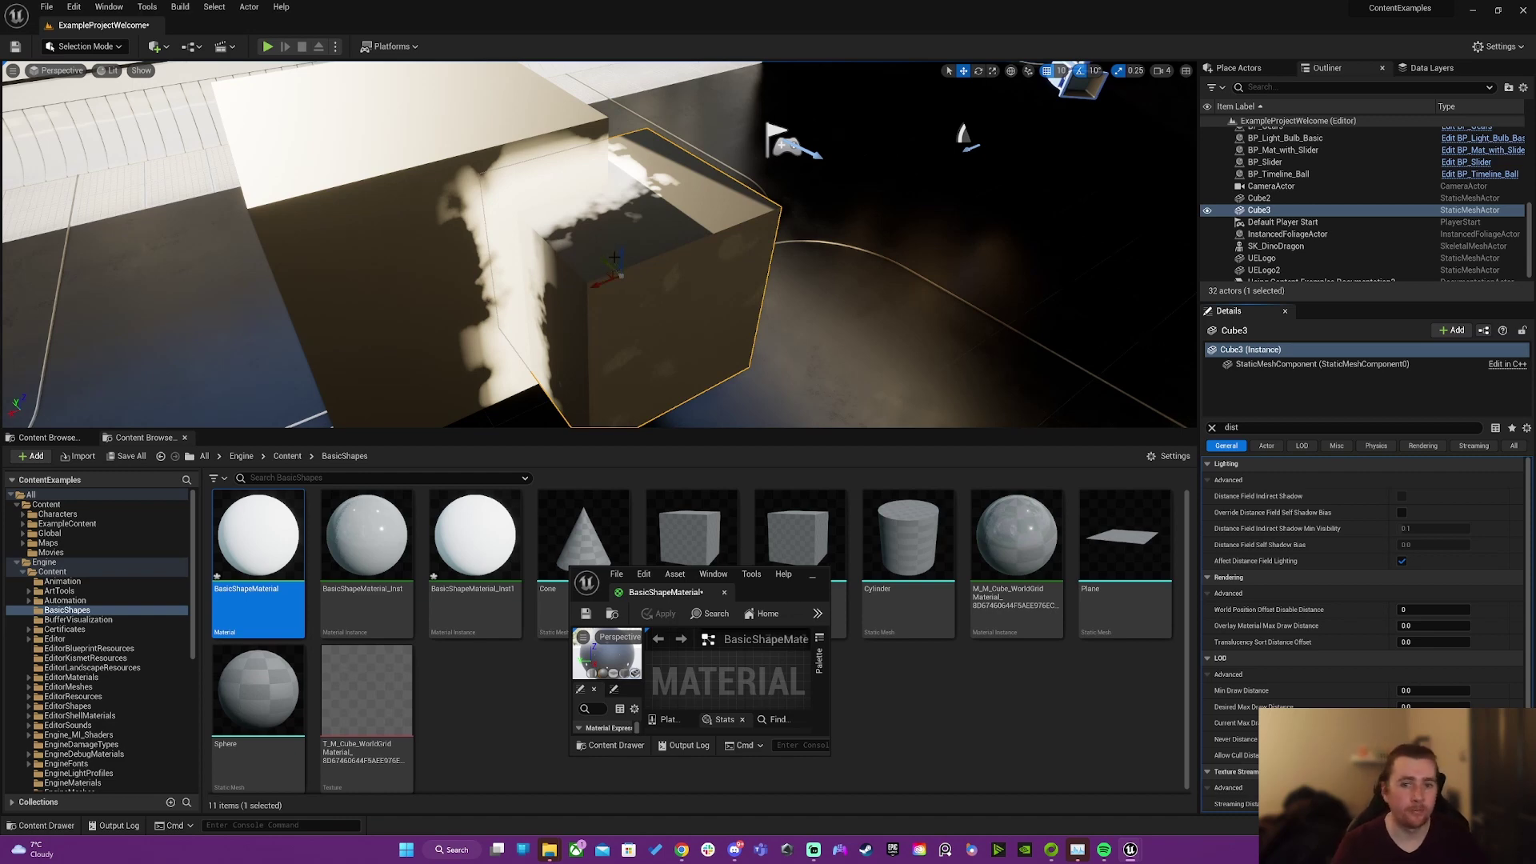
Step: Move the larger cube, Cube2, partly away from the smaller cube while keeping them intersecting, and clear the selection
{"action": "right_click_drag", "start_coordinate": [616, 264], "coordinate": [572, 272]}
{"action": "key", "text": "s"}
{"action": "key", "text": "Escape"}
{"action": "left_click", "coordinate": [585, 207]}
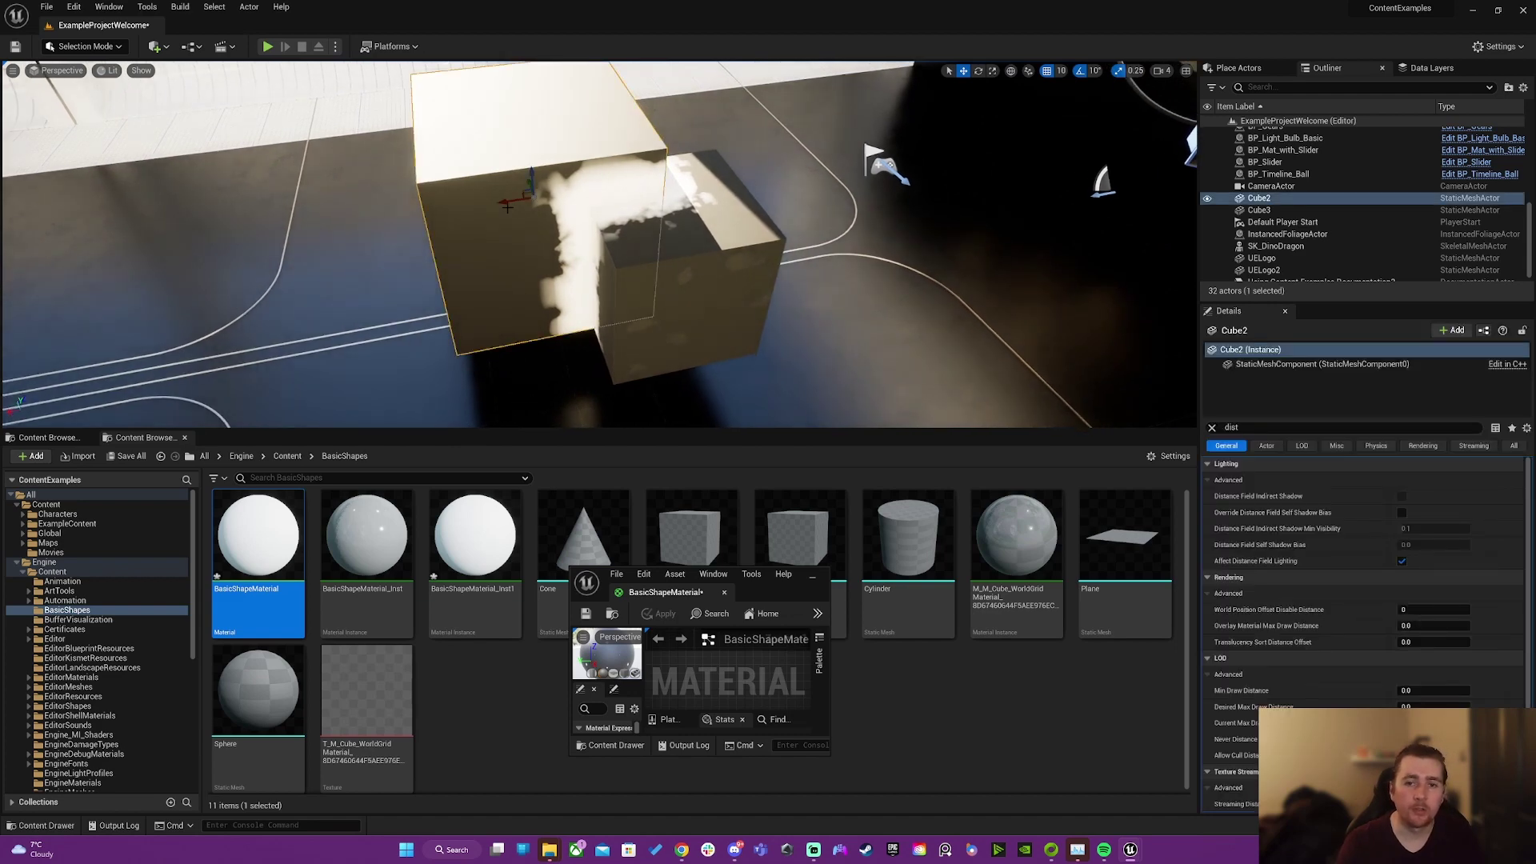
{"action": "left_click_drag", "start_coordinate": [507, 207], "coordinate": [501, 119]}
{"action": "key", "text": "Escape"}
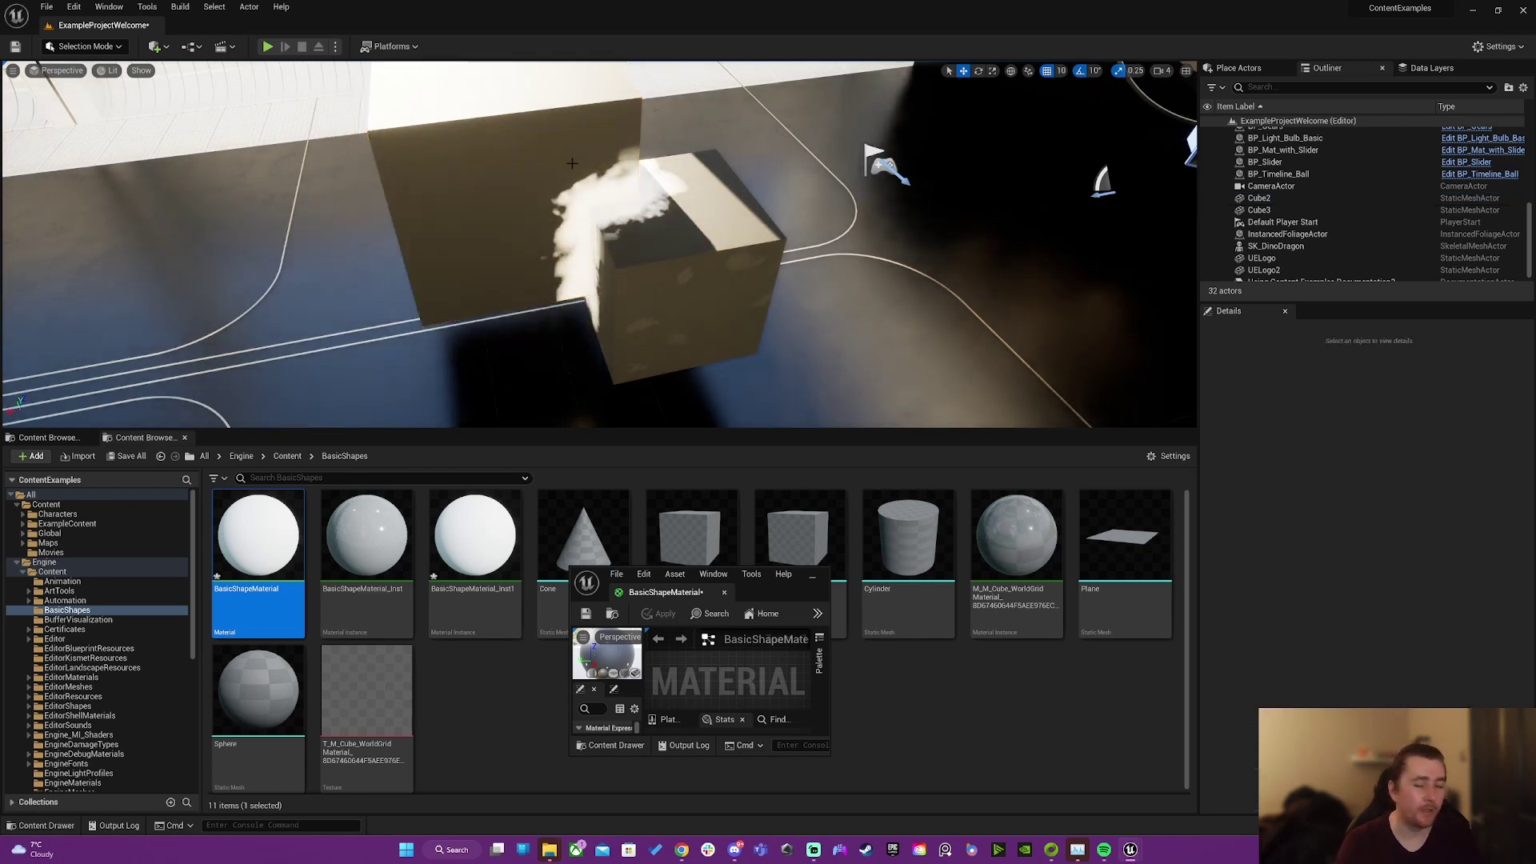
Step: Raise the larger cube, Cube2, slightly and inspect the mask where it meets the smaller cube
{"action": "mouse_move", "coordinate": [572, 164]}
{"action": "right_mouse_down"}
{"action": "mouse_move", "coordinate": [552, 104]}
{"action": "mouse_move", "coordinate": [576, 104]}
{"action": "mouse_move", "coordinate": [572, 163]}
{"action": "right_mouse_up"}
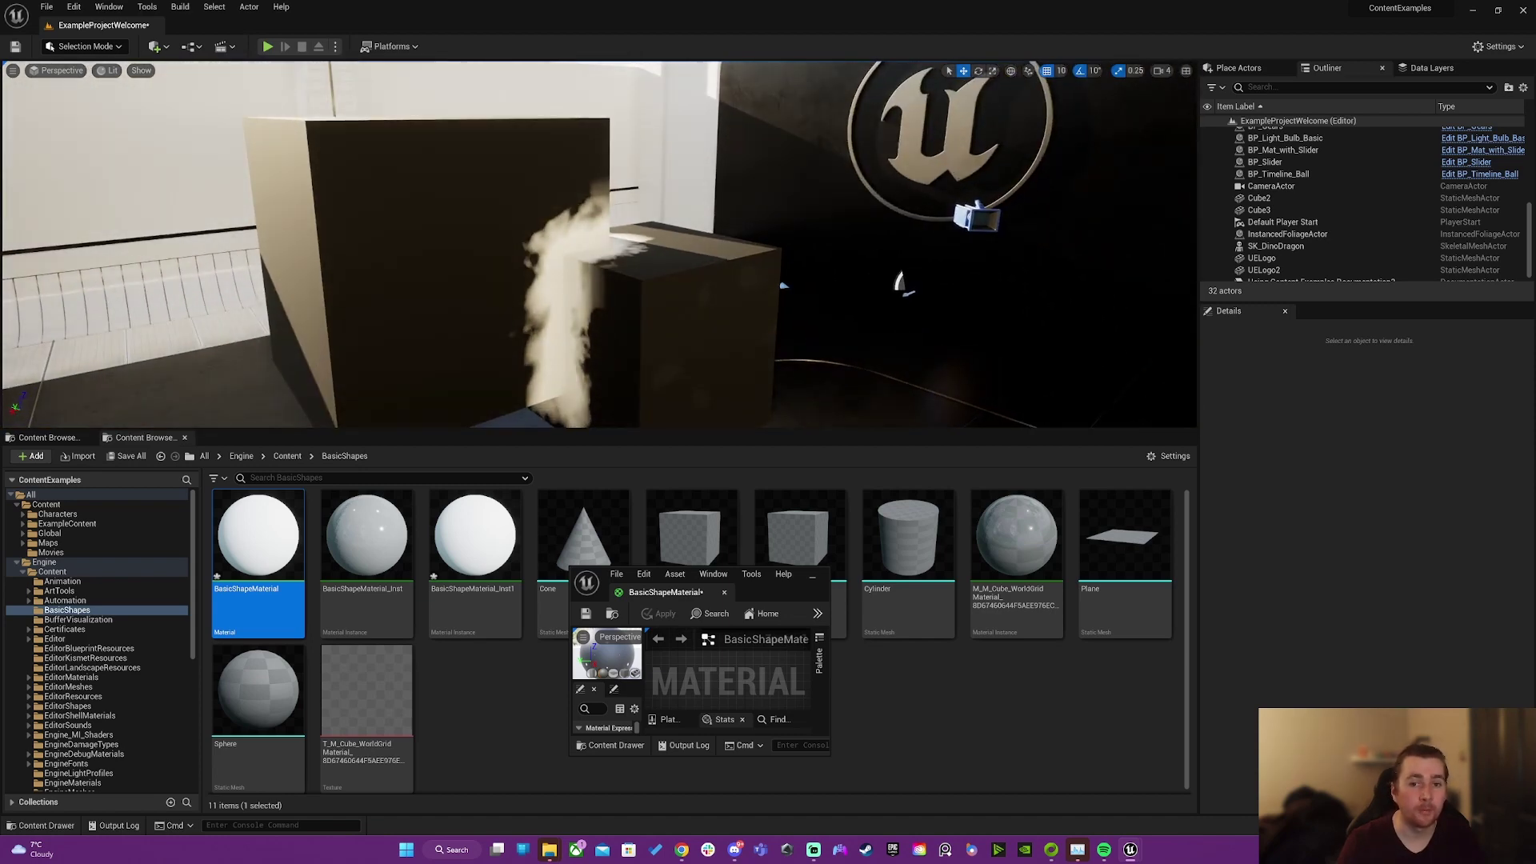
{"action": "left_click", "coordinate": [448, 266]}
{"action": "left_click_drag", "start_coordinate": [426, 227], "coordinate": [435, 197]}
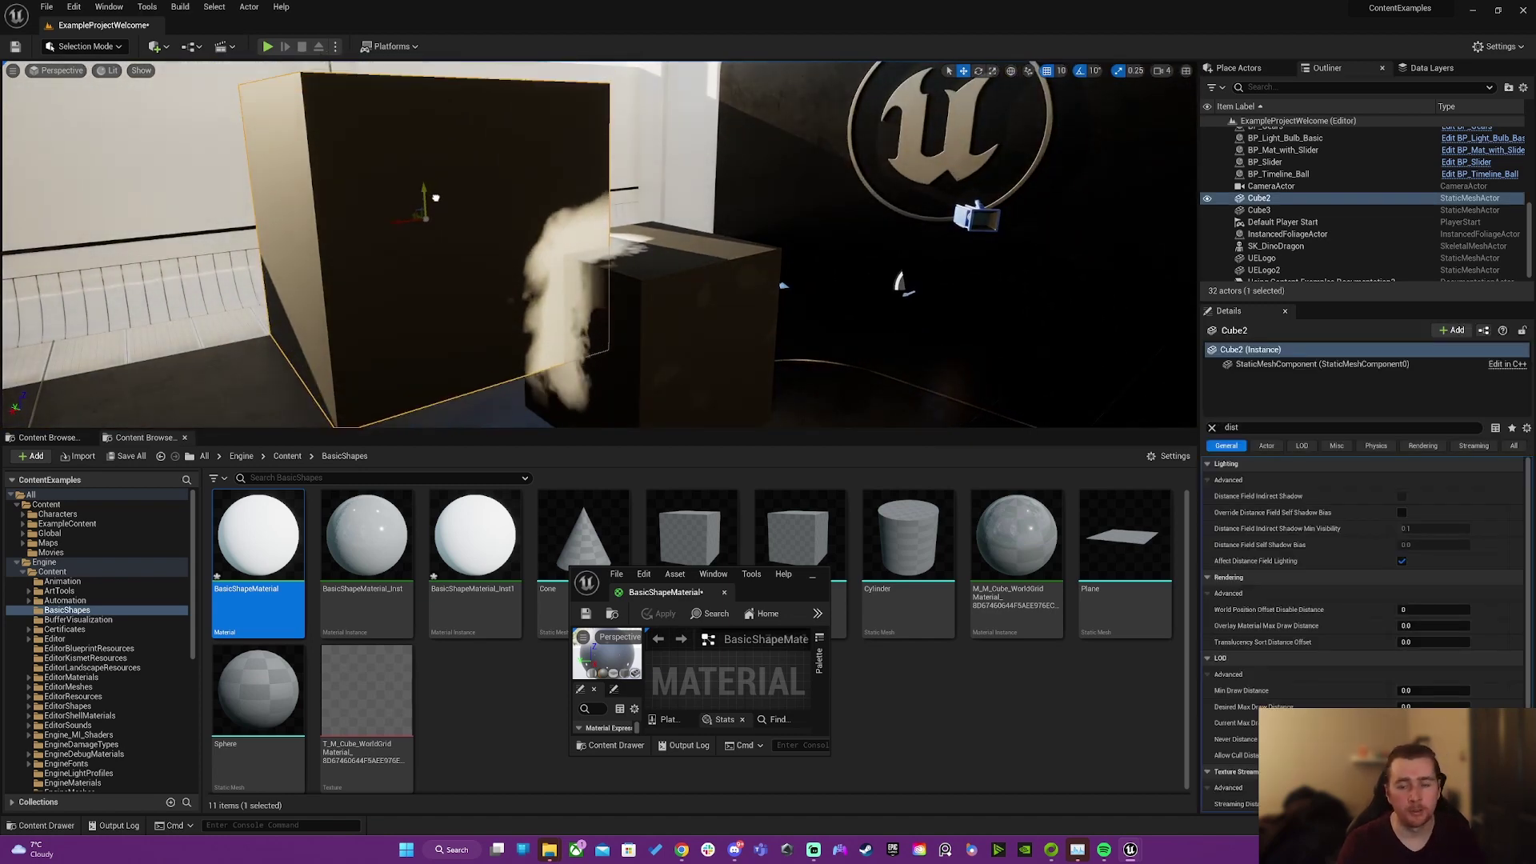
{"action": "right_click_drag", "start_coordinate": [585, 266], "coordinate": [585, 266]}
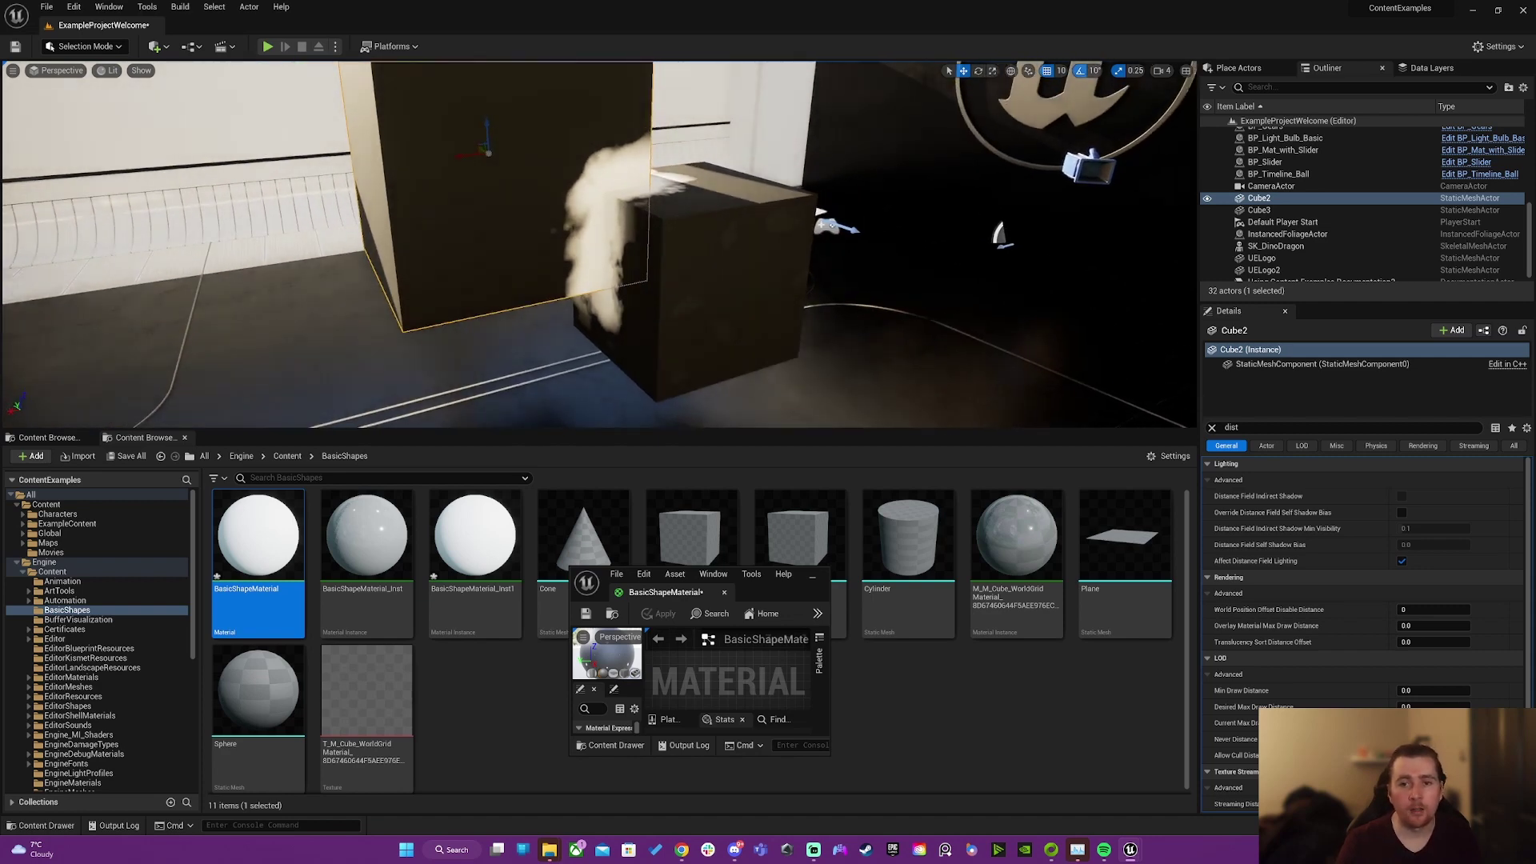
Step: Duplicate the smaller cube onto the opposite side of the larger cube, lower the copy slightly, and deselect it
{"action": "left_click", "coordinate": [715, 287]}
{"action": "right_click_drag", "start_coordinate": [715, 286], "coordinate": [715, 286]}
{"action": "left_click_drag", "start_coordinate": [766, 297], "coordinate": [599, 212], "text": "alt"}
{"action": "right_click_drag", "start_coordinate": [599, 212], "coordinate": [599, 212]}
{"action": "mouse_move", "coordinate": [415, 167]}
{"action": "left_mouse_down"}
{"action": "mouse_move", "coordinate": [680, 140]}
{"action": "mouse_move", "coordinate": [823, 144]}
{"action": "mouse_move", "coordinate": [436, 188]}
{"action": "mouse_move", "coordinate": [672, 176]}
{"action": "mouse_move", "coordinate": [621, 187]}
{"action": "mouse_move", "coordinate": [416, 194]}
{"action": "left_mouse_up"}
{"action": "mouse_move", "coordinate": [415, 195]}
{"action": "right_mouse_down"}
{"action": "mouse_move", "coordinate": [336, 180]}
{"action": "mouse_move", "coordinate": [216, 200]}
{"action": "mouse_move", "coordinate": [407, 200]}
{"action": "right_mouse_up"}
{"action": "key", "text": "Escape"}
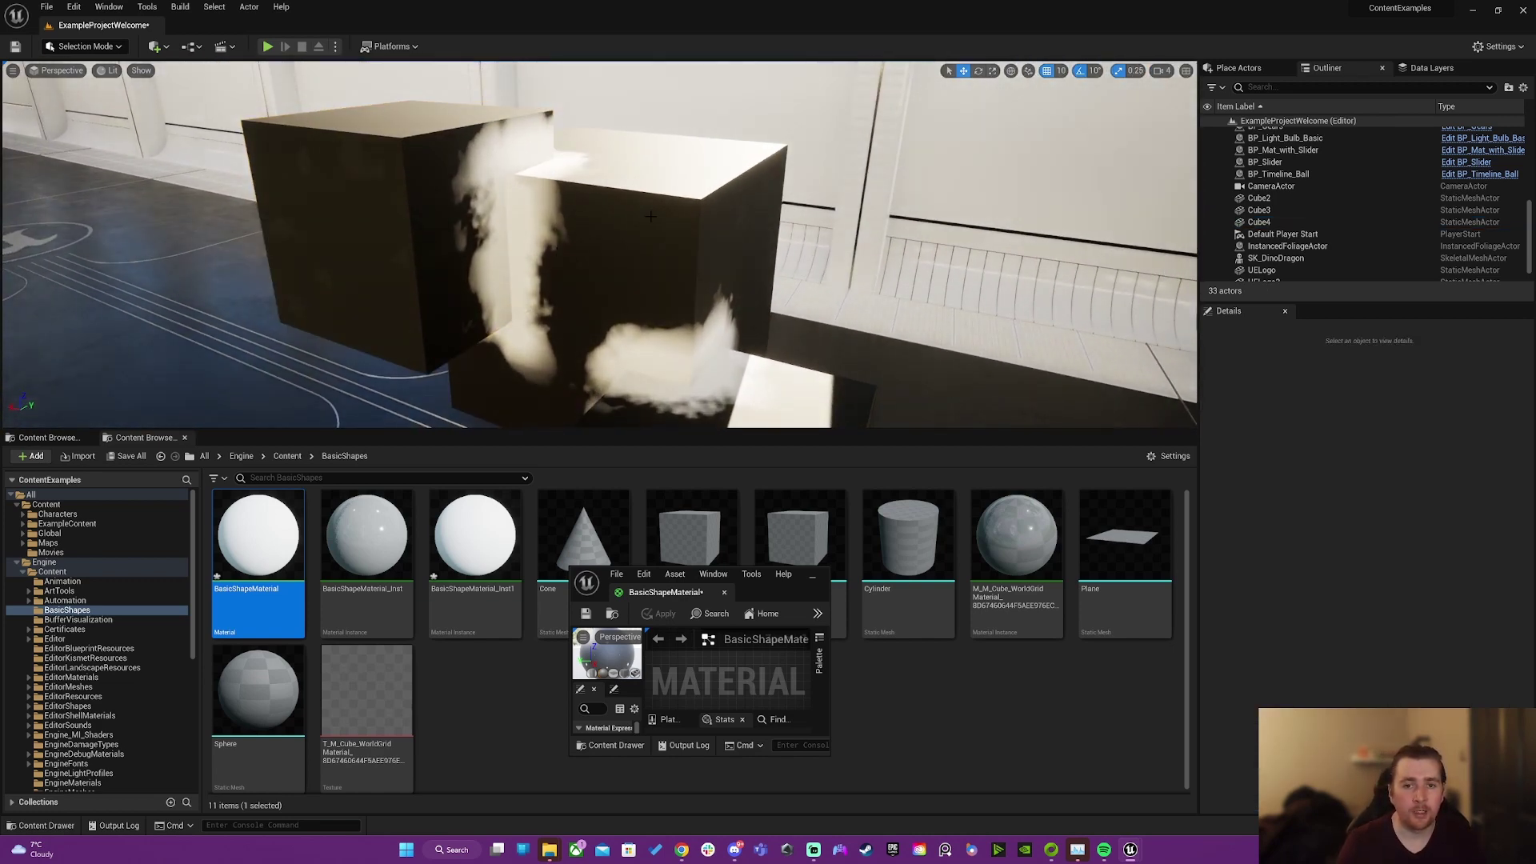
Step: Inspect the masks at both cube intersections and delete the duplicated cube, Cube4
{"action": "right_click_drag", "start_coordinate": [592, 232], "coordinate": [621, 234]}
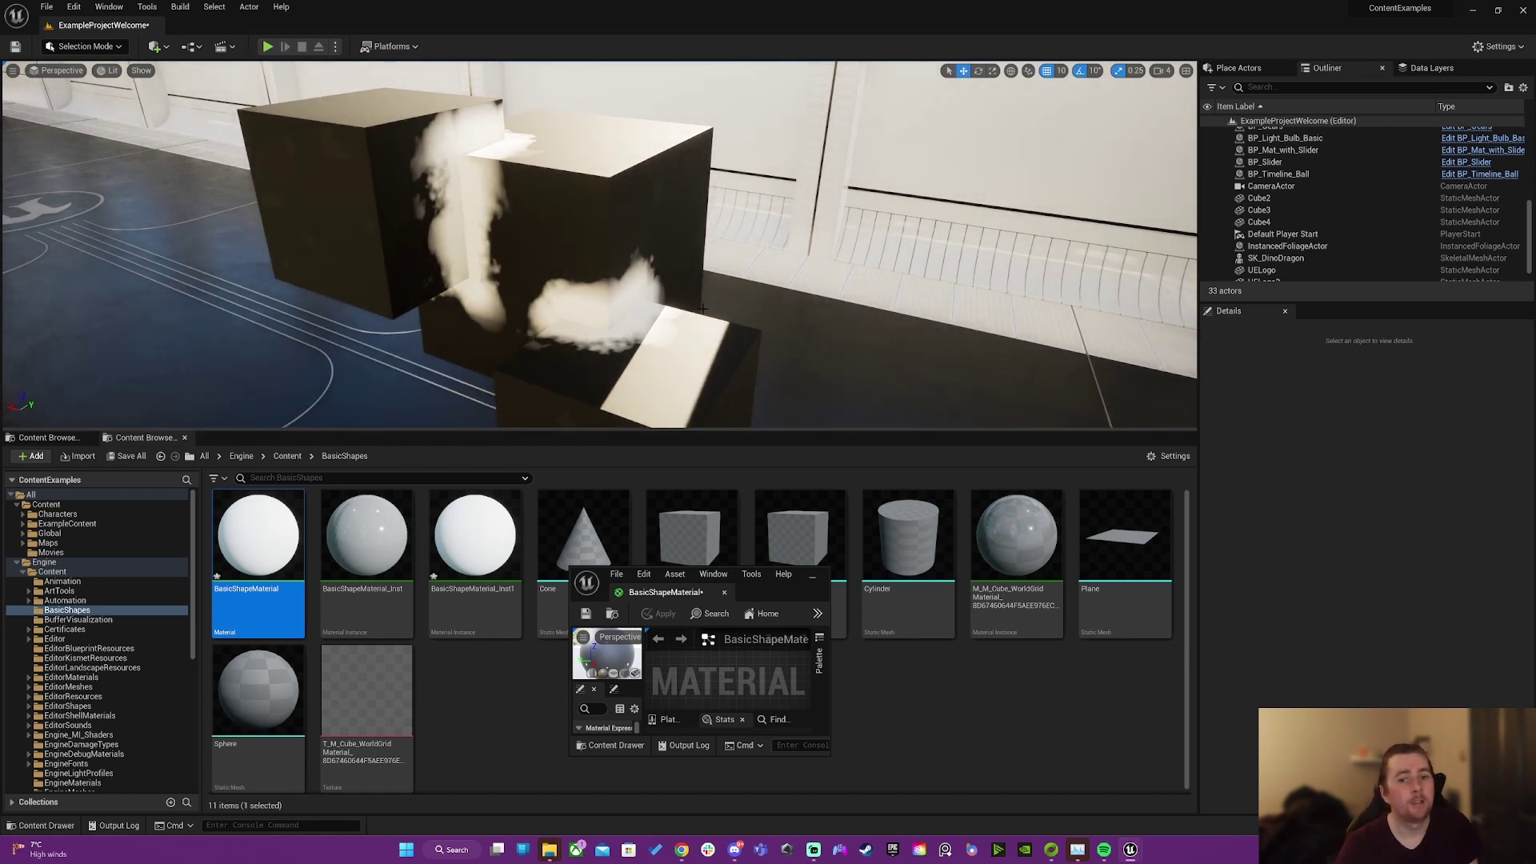
{"action": "left_click", "coordinate": [403, 227]}
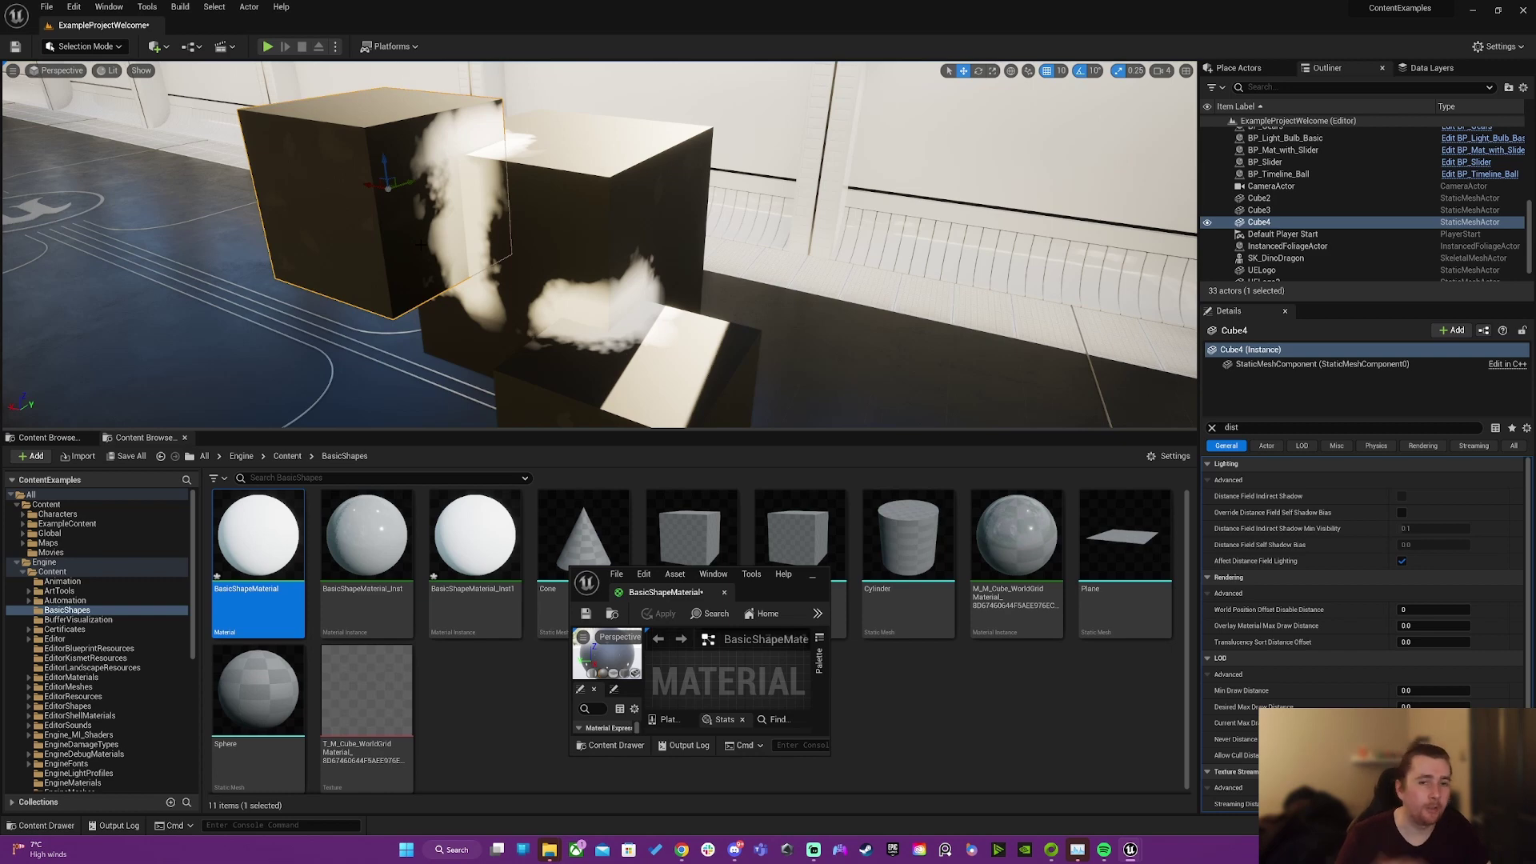
{"action": "scroll", "coordinate": [524, 210], "scroll_direction": "up", "scroll_amount": 3}
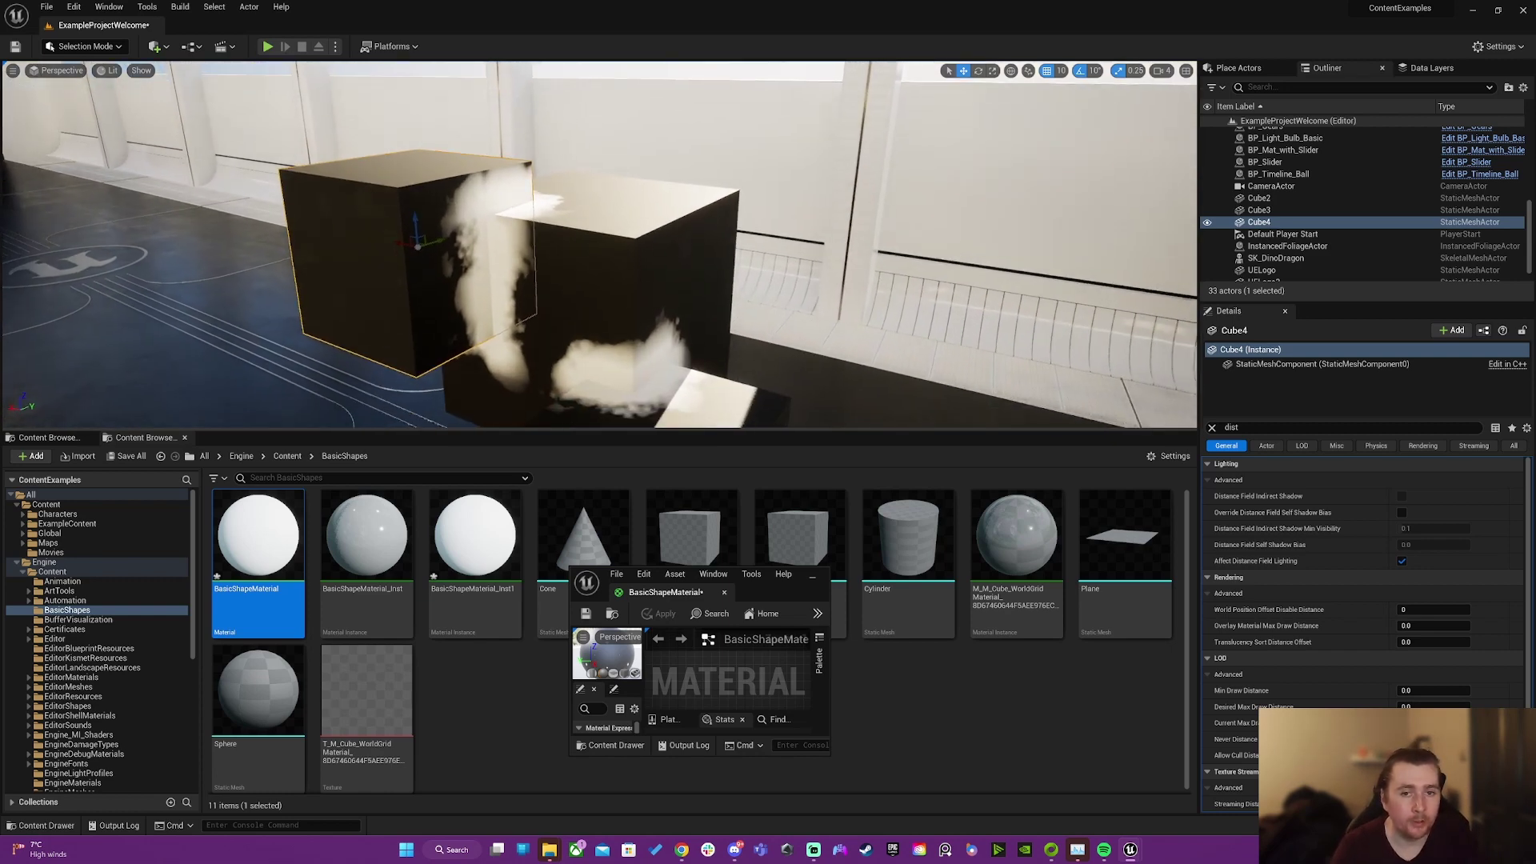
{"action": "key", "text": "Delete"}
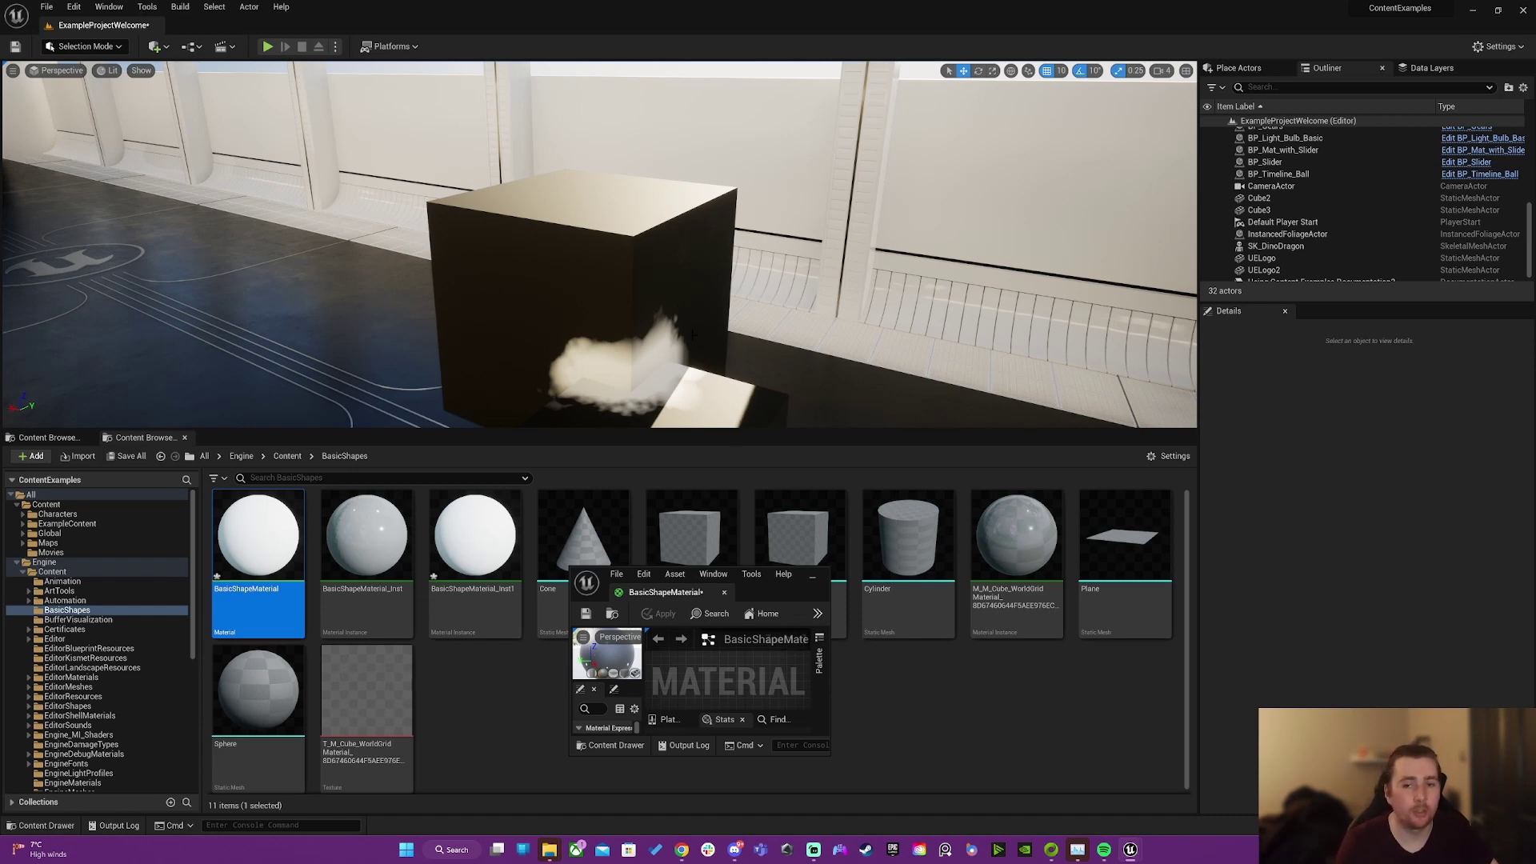
Step: Minimize the material editor window and select the BP_DemoRoom actor to check its distance field properties
{"action": "right_click_drag", "start_coordinate": [784, 320], "coordinate": [632, 320]}
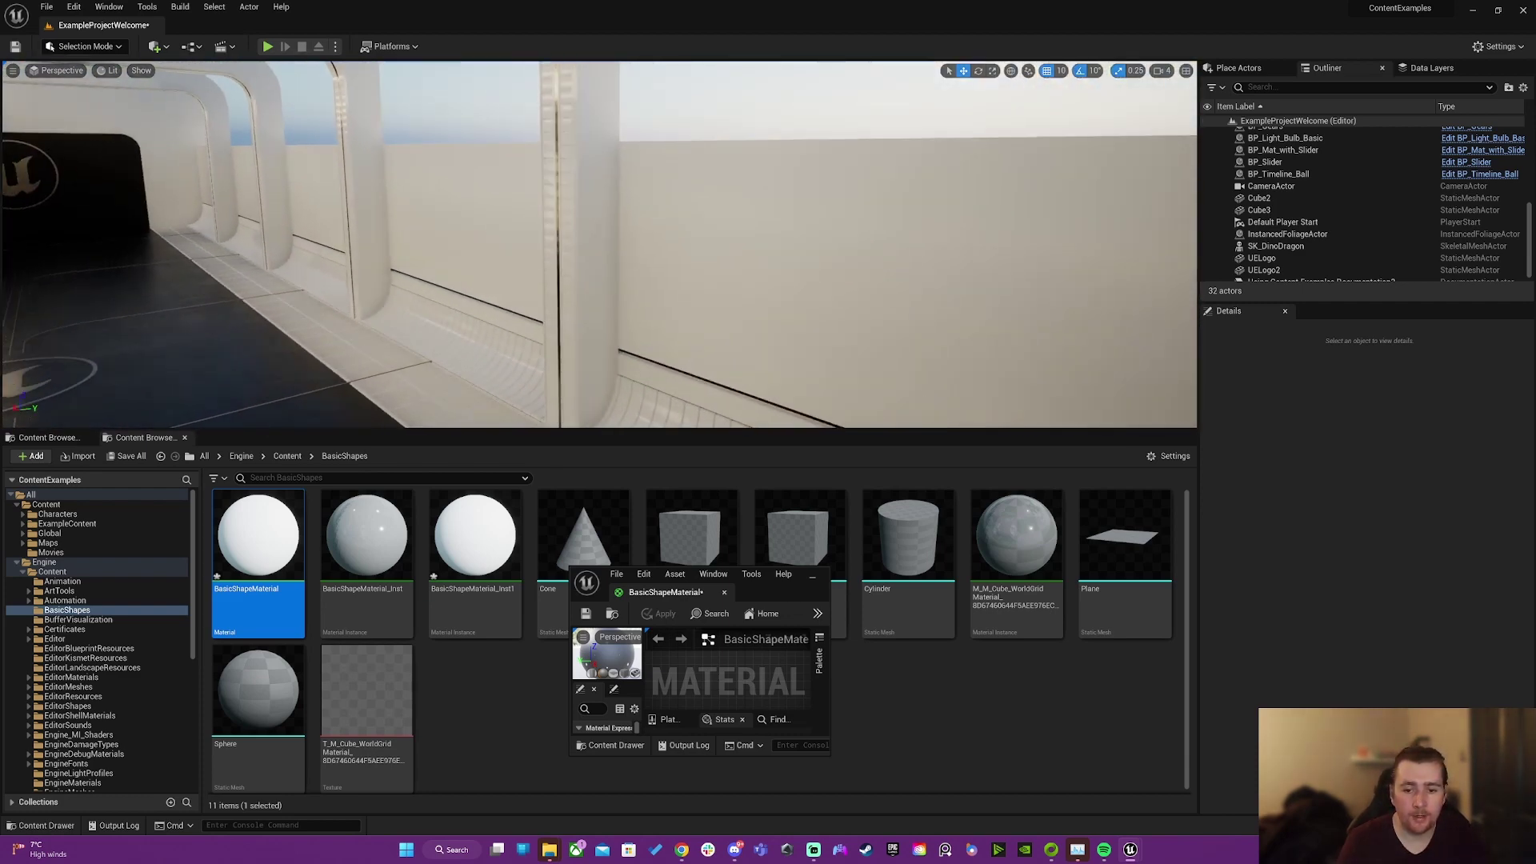
{"action": "left_click", "coordinate": [812, 581]}
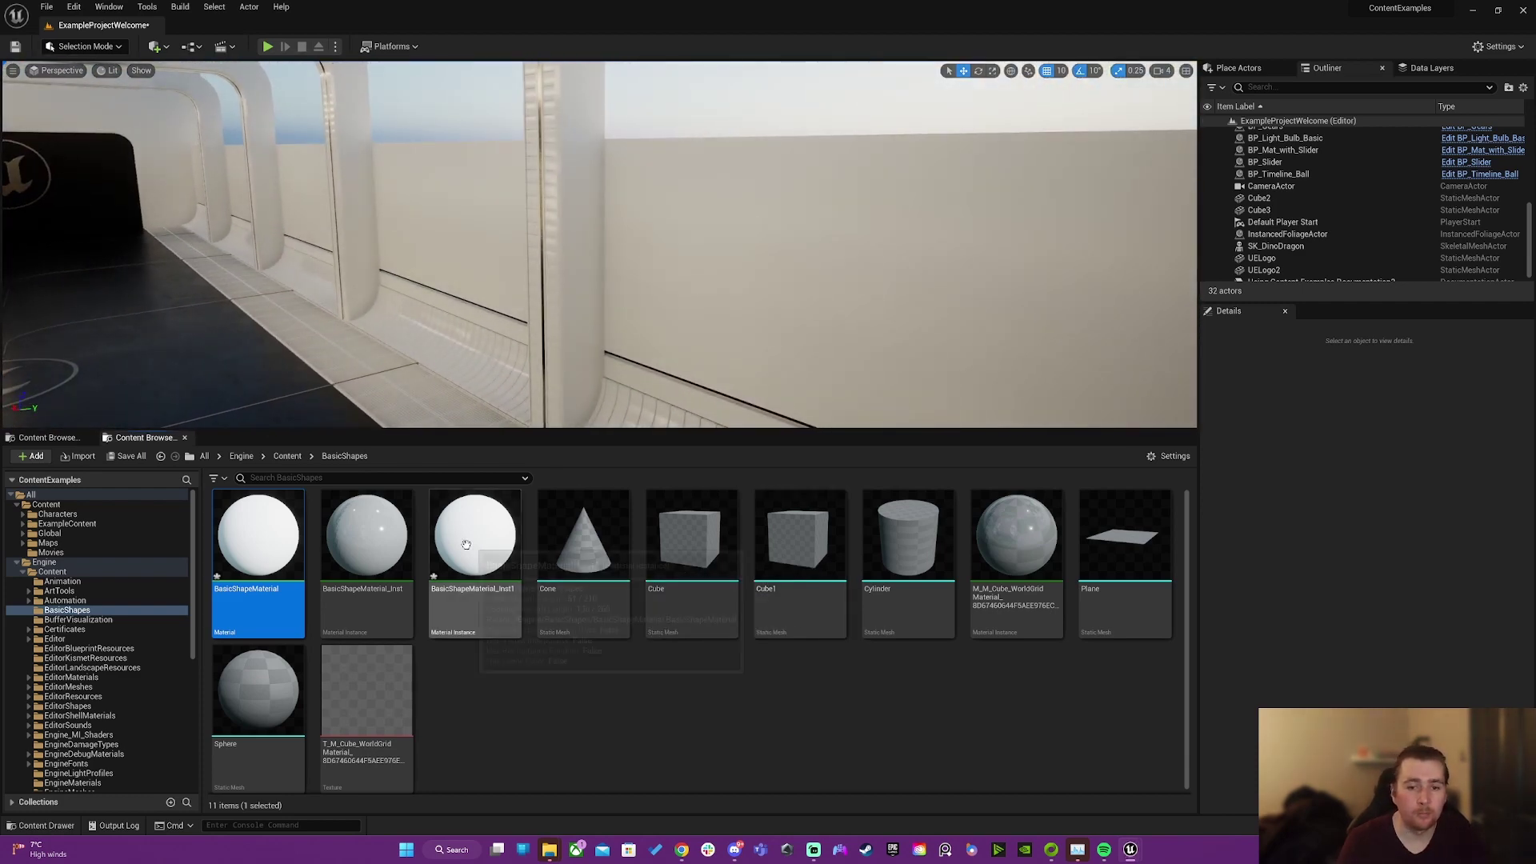
{"action": "left_click", "coordinate": [573, 339]}
{"action": "right_click_drag", "start_coordinate": [602, 274], "coordinate": [631, 286]}
{"action": "left_click", "coordinate": [1279, 225]}
{"action": "left_click", "coordinate": [1277, 214]}
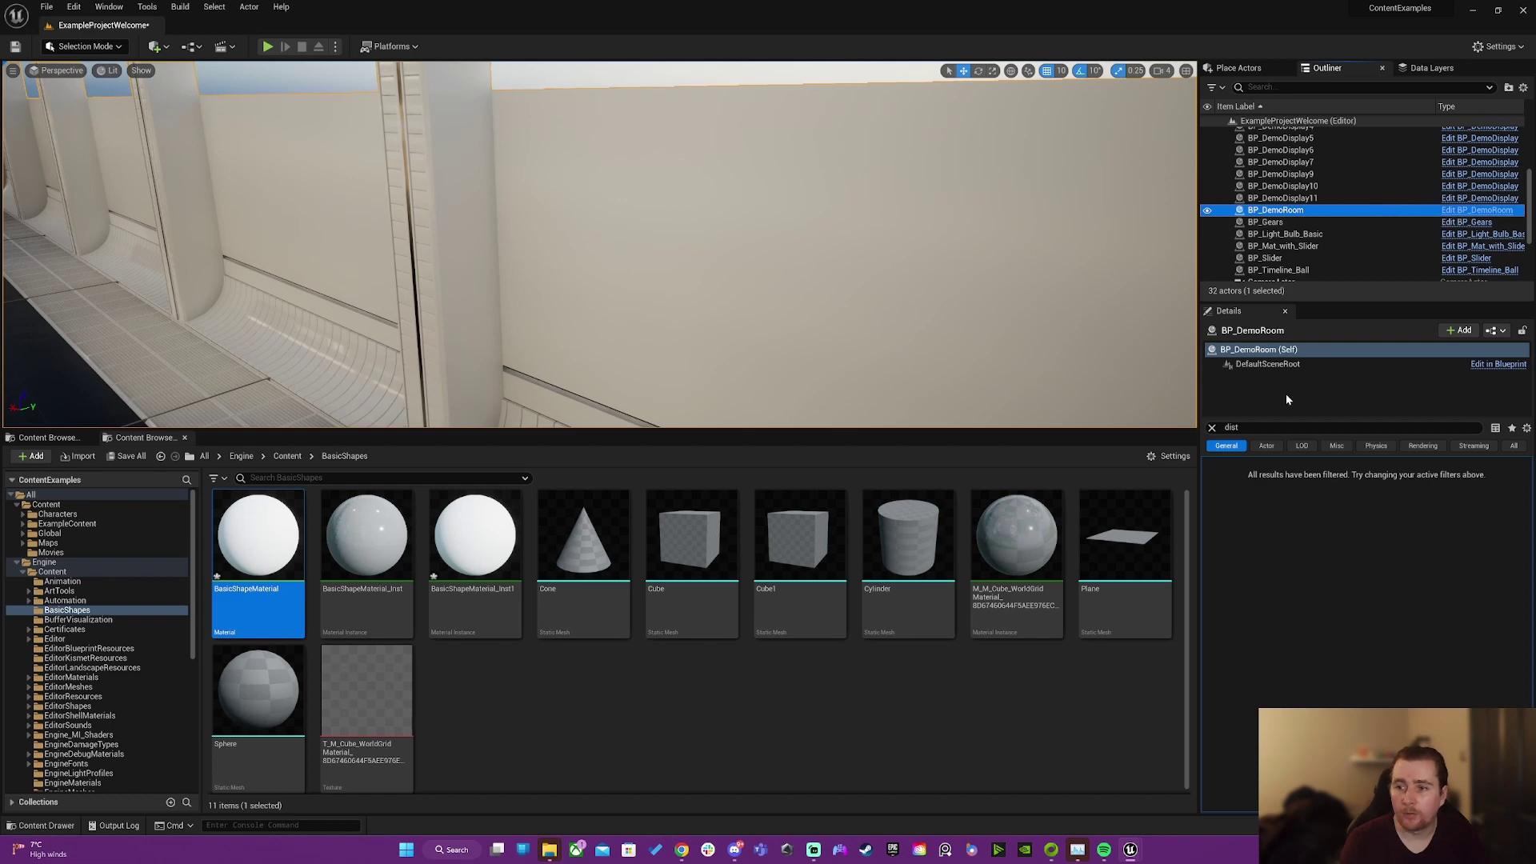
Step: Examine the room's walls and select BP_DemoDisplay2 to check the display's distance field properties
{"action": "right_click_drag", "start_coordinate": [730, 376], "coordinate": [656, 274]}
{"action": "double_click", "coordinate": [623, 256]}
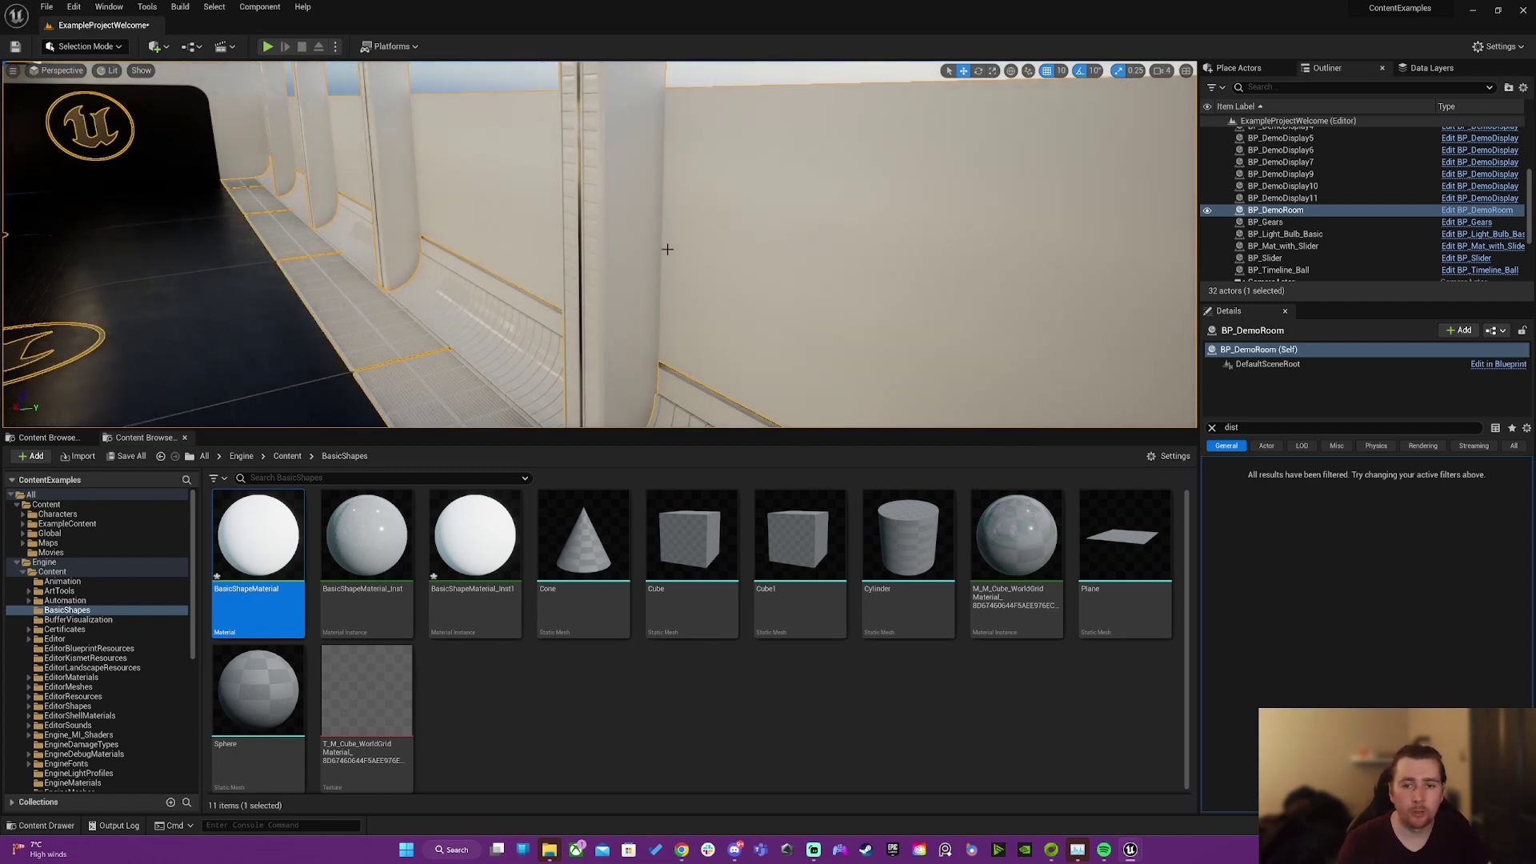
{"action": "right_click_drag", "start_coordinate": [664, 298], "coordinate": [610, 209]}
{"action": "left_click", "coordinate": [631, 267]}
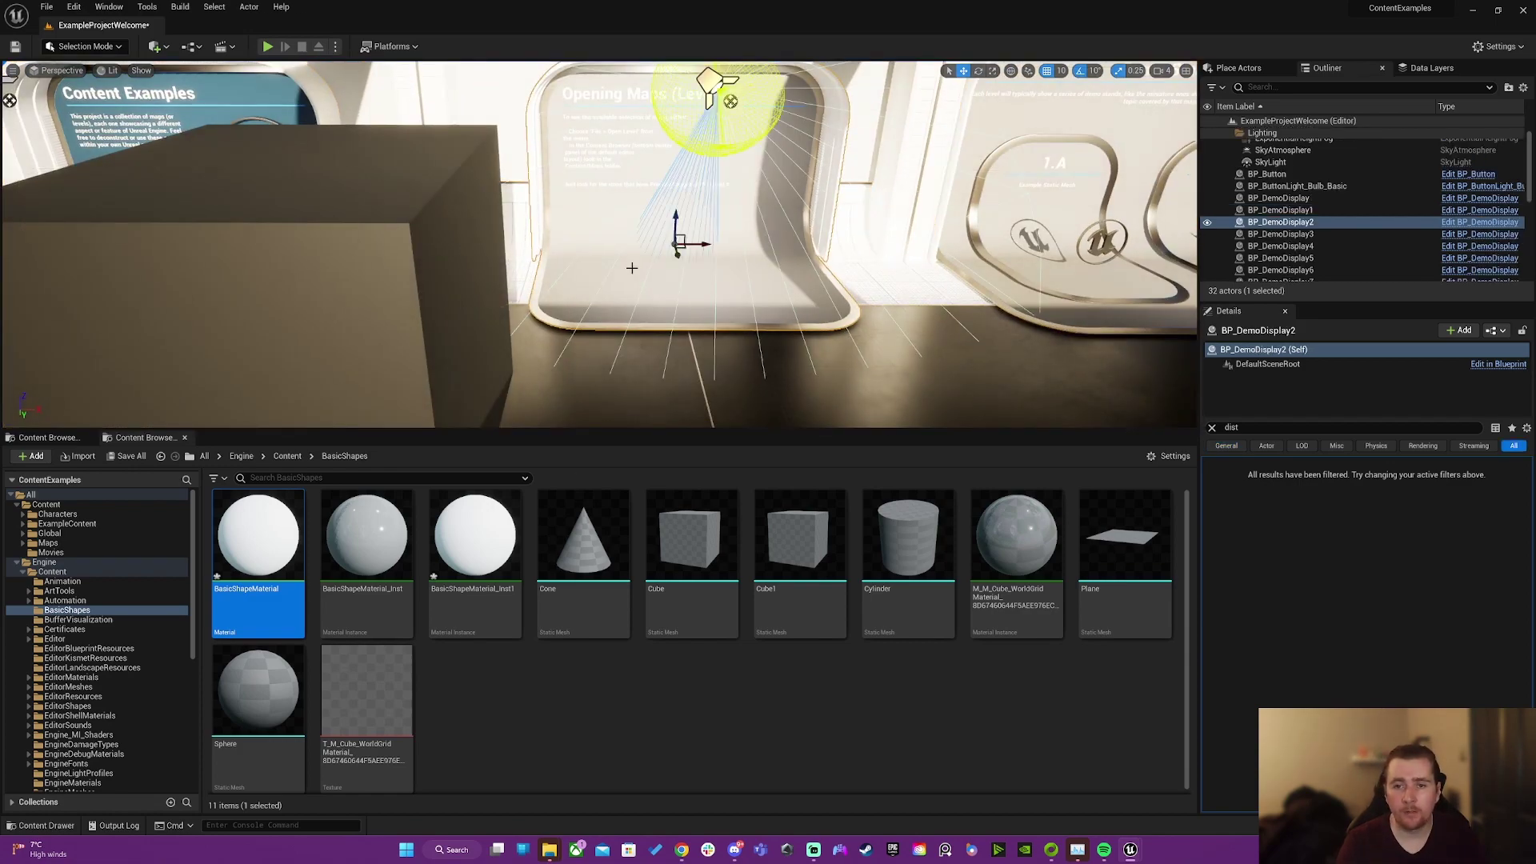
{"action": "right_click_drag", "start_coordinate": [631, 267], "coordinate": [550, 271]}
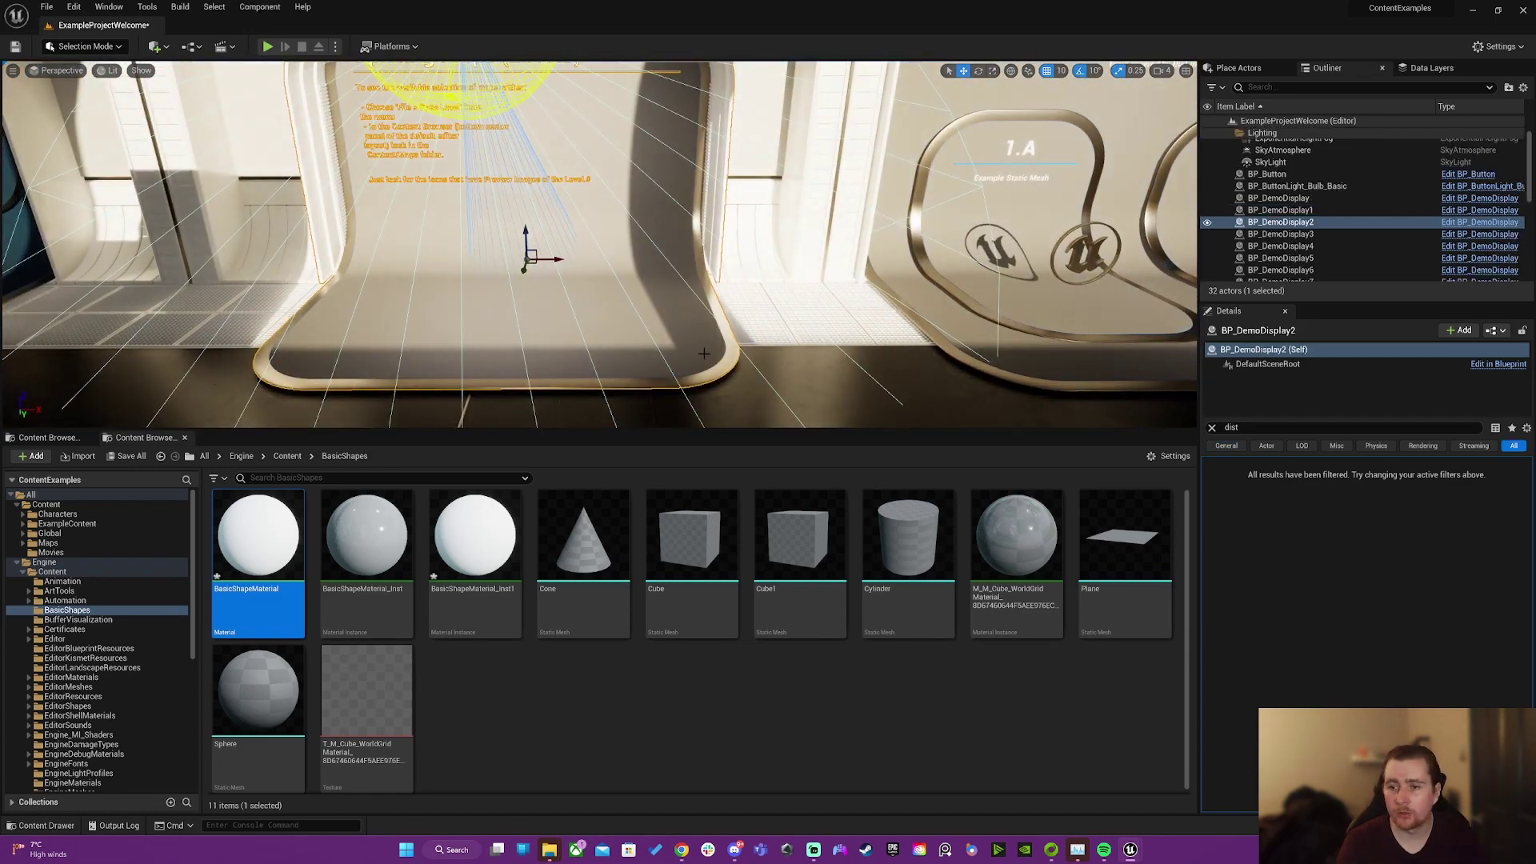